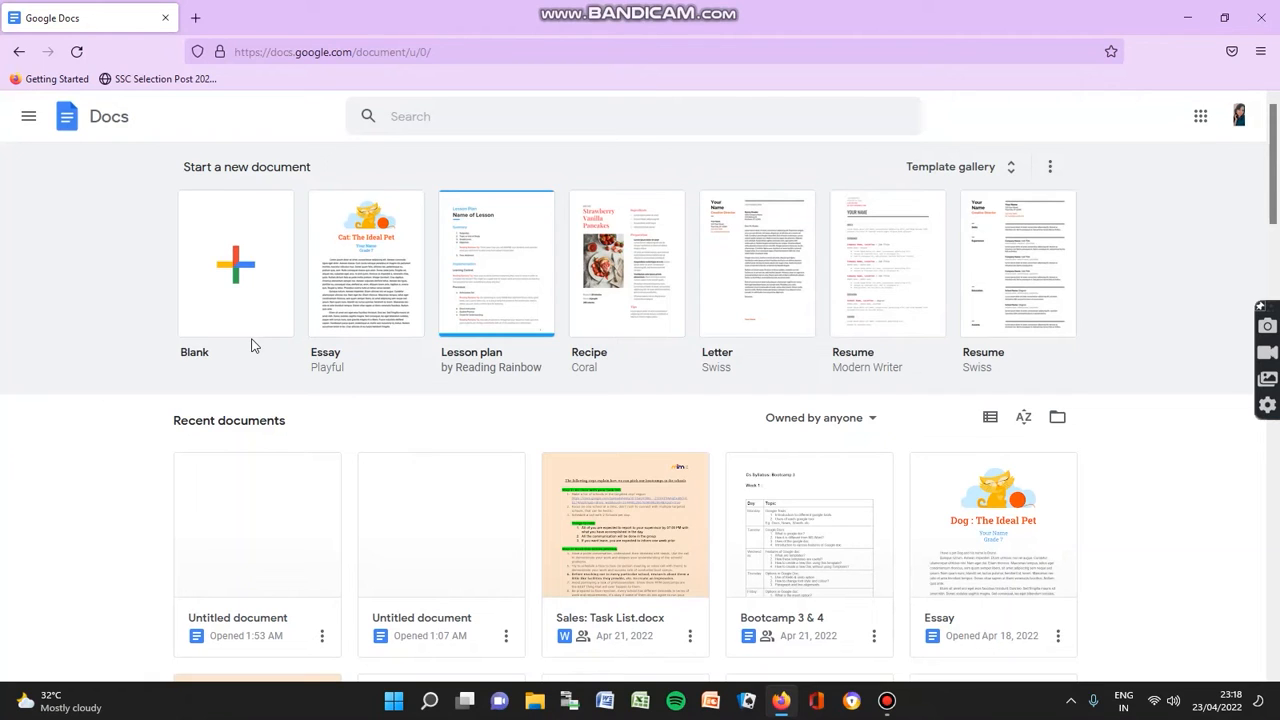
# Create a new blank document and open its page setup settings
pyautogui.click(238, 265)
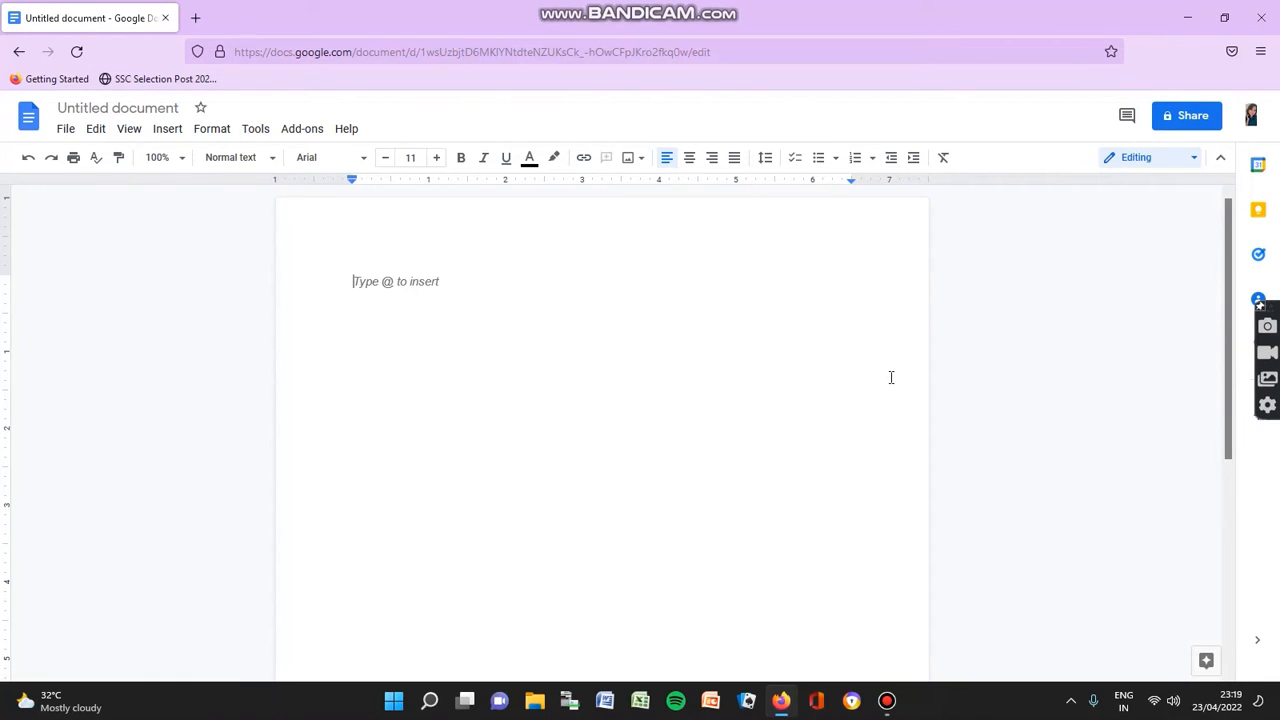
pyautogui.click(66, 130)
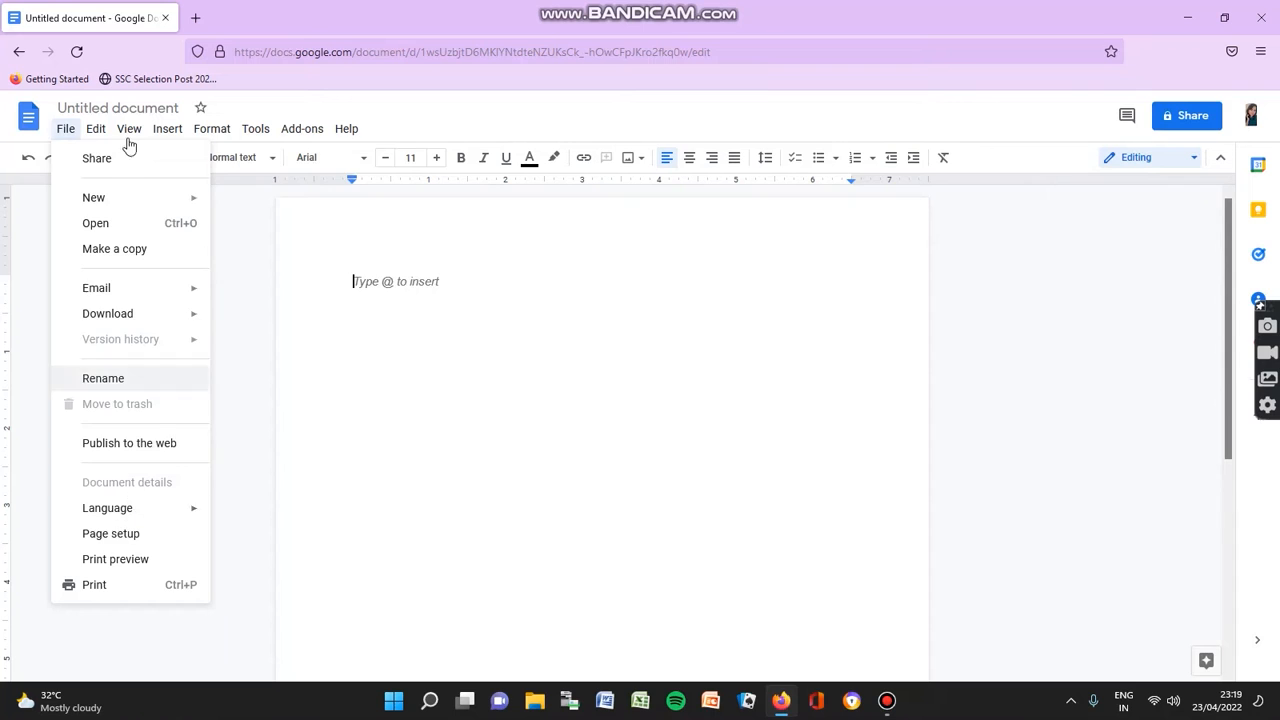
pyautogui.click(70, 133)
pyautogui.click(66, 132)
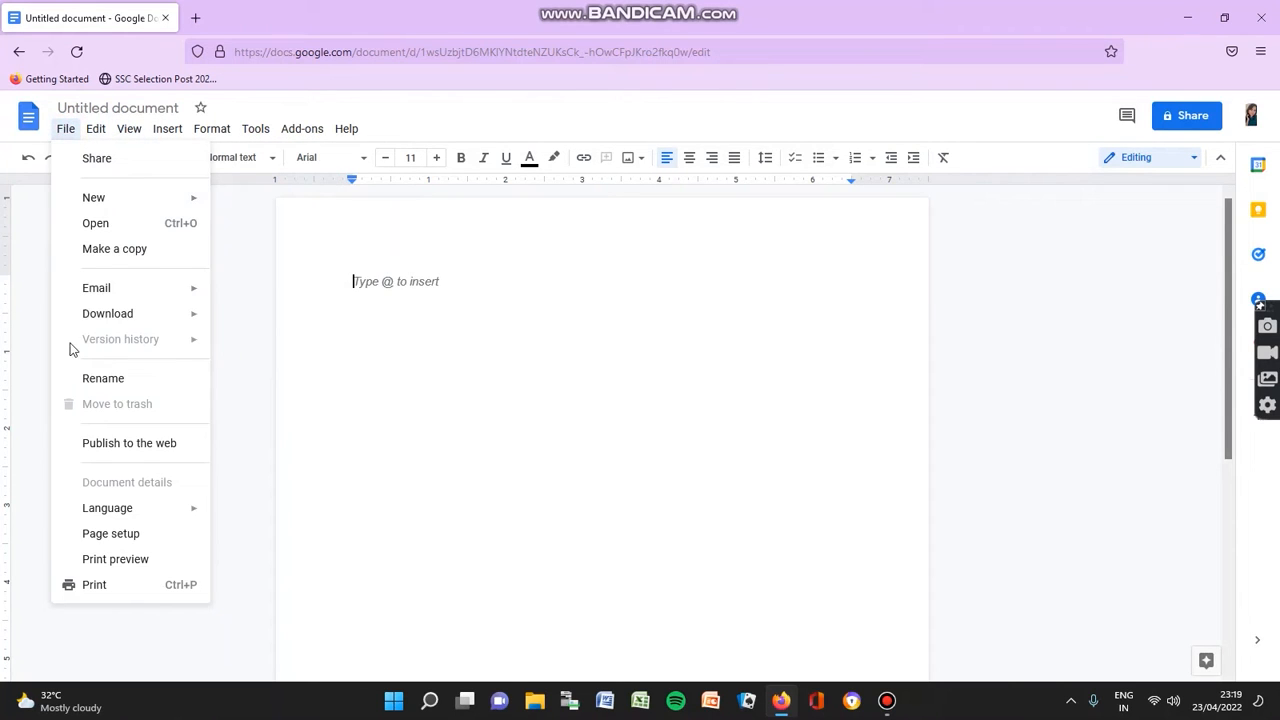
pyautogui.click(126, 533)
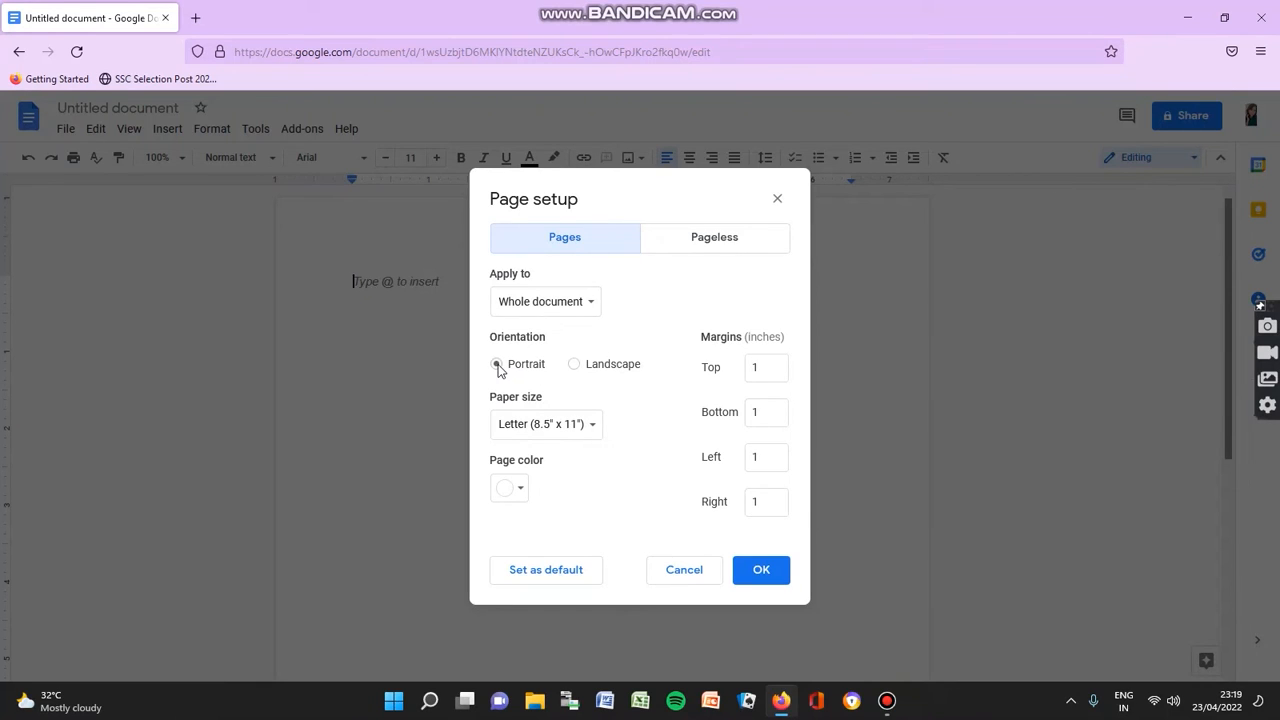
# Set the page orientation to portrait and the paper size to A4 (8.27" x 11.69")
pyautogui.click(573, 365)
pyautogui.click(499, 366)
pyautogui.click(588, 426)
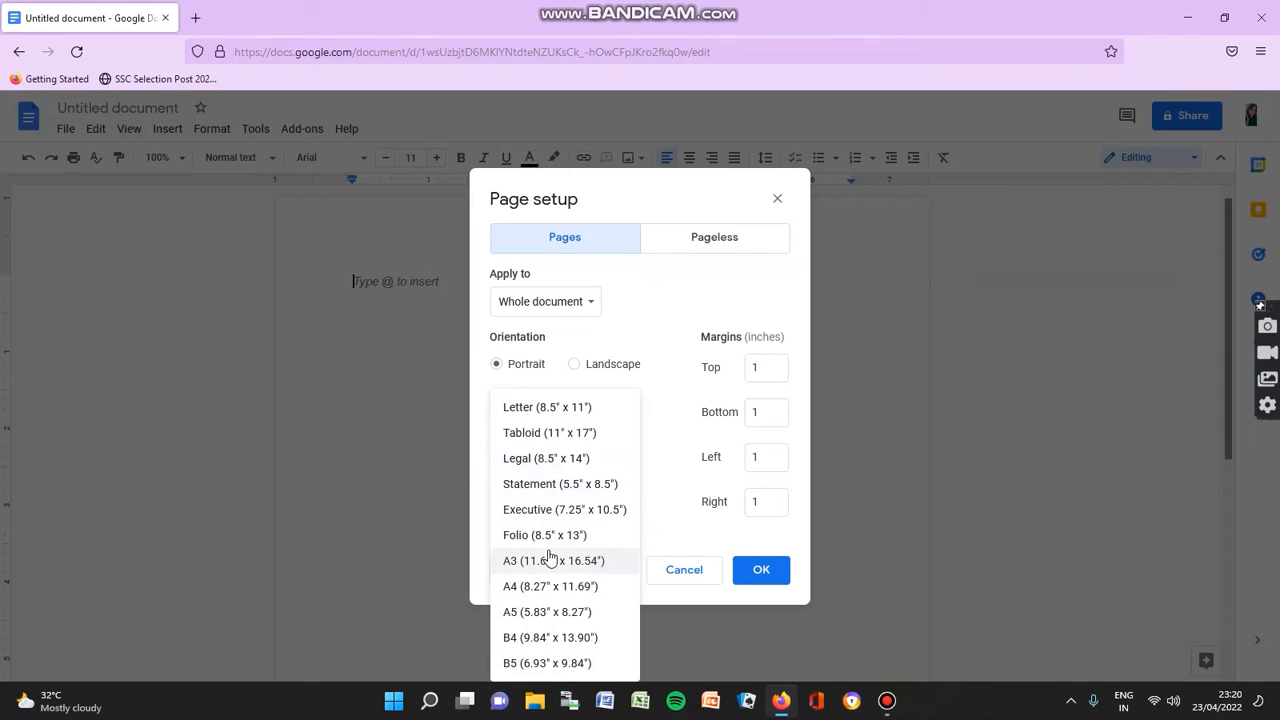
pyautogui.click(536, 588)
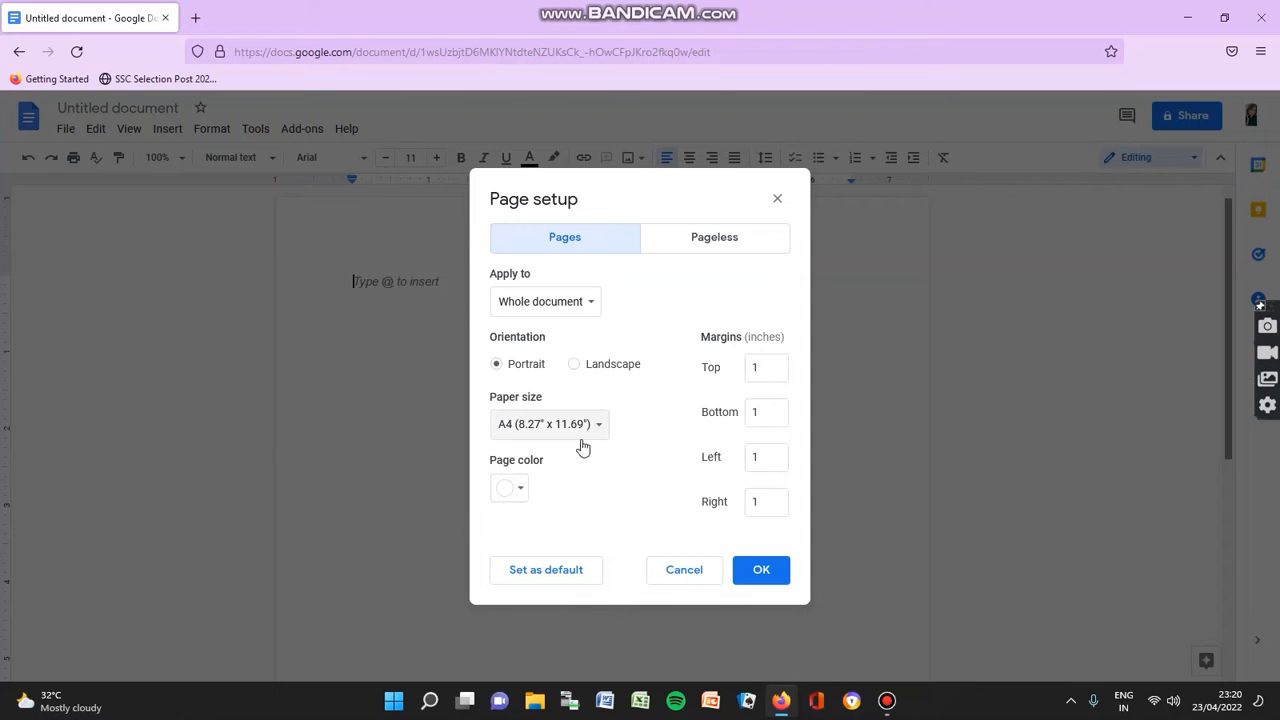
# Set the top page margin to 2 inches
pyautogui.click(772, 372)
pyautogui.rightClick(772, 372)
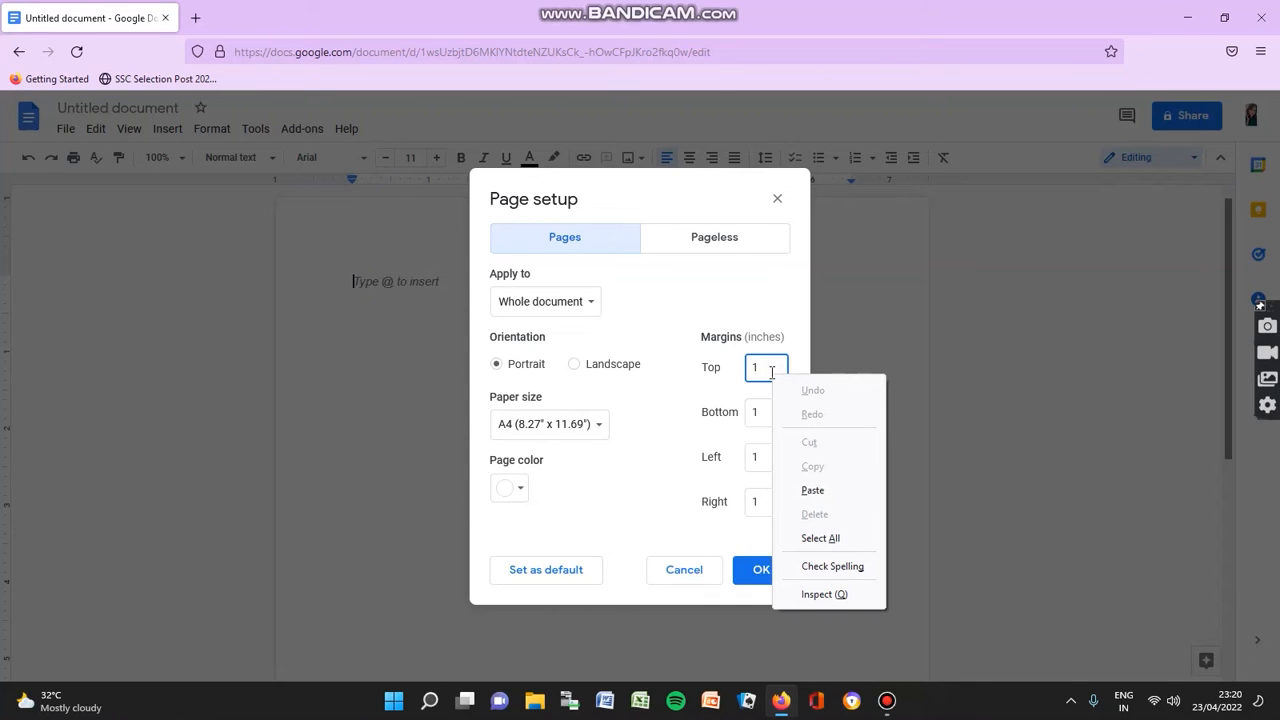
pyautogui.click(680, 411)
pyautogui.click(769, 370)
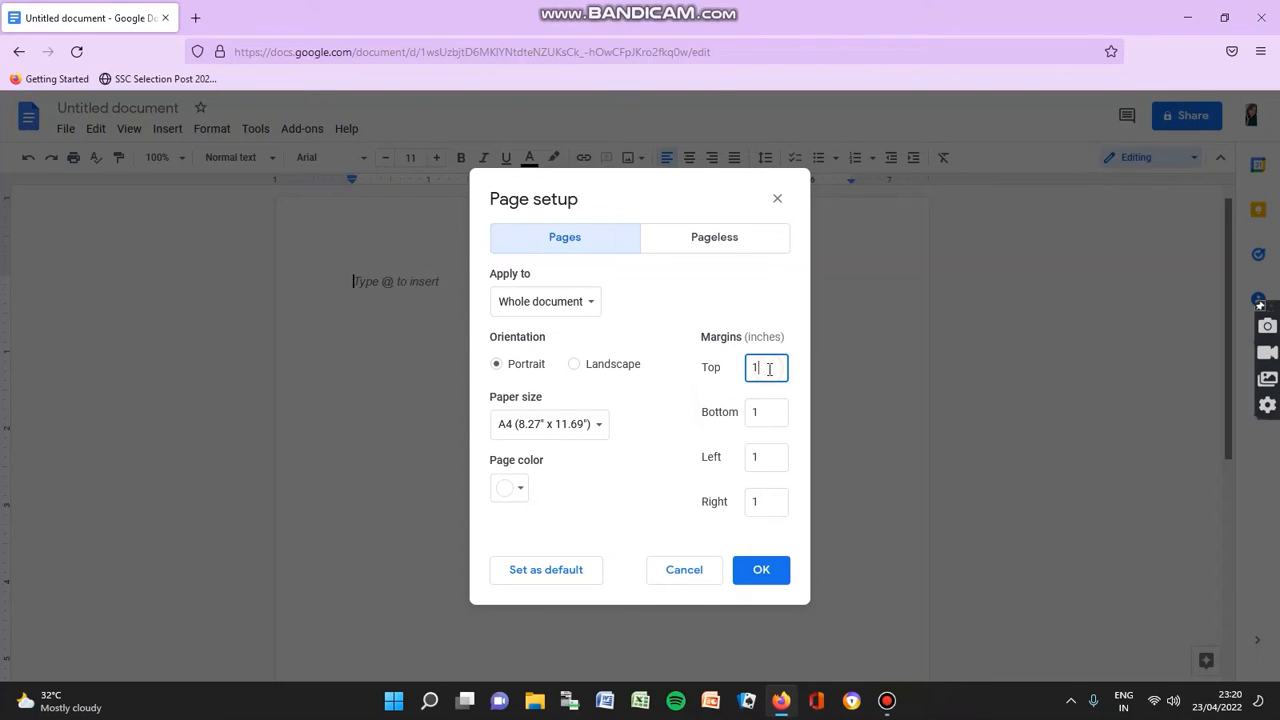
pyautogui.press('BackSpace')
pyautogui.write('2')
pyautogui.press('BackSpace')
pyautogui.write('3')
pyautogui.press('BackSpace')
pyautogui.write('2')
# Set the bottom, left and right page margins to 2 inches each
pyautogui.click(769, 416)
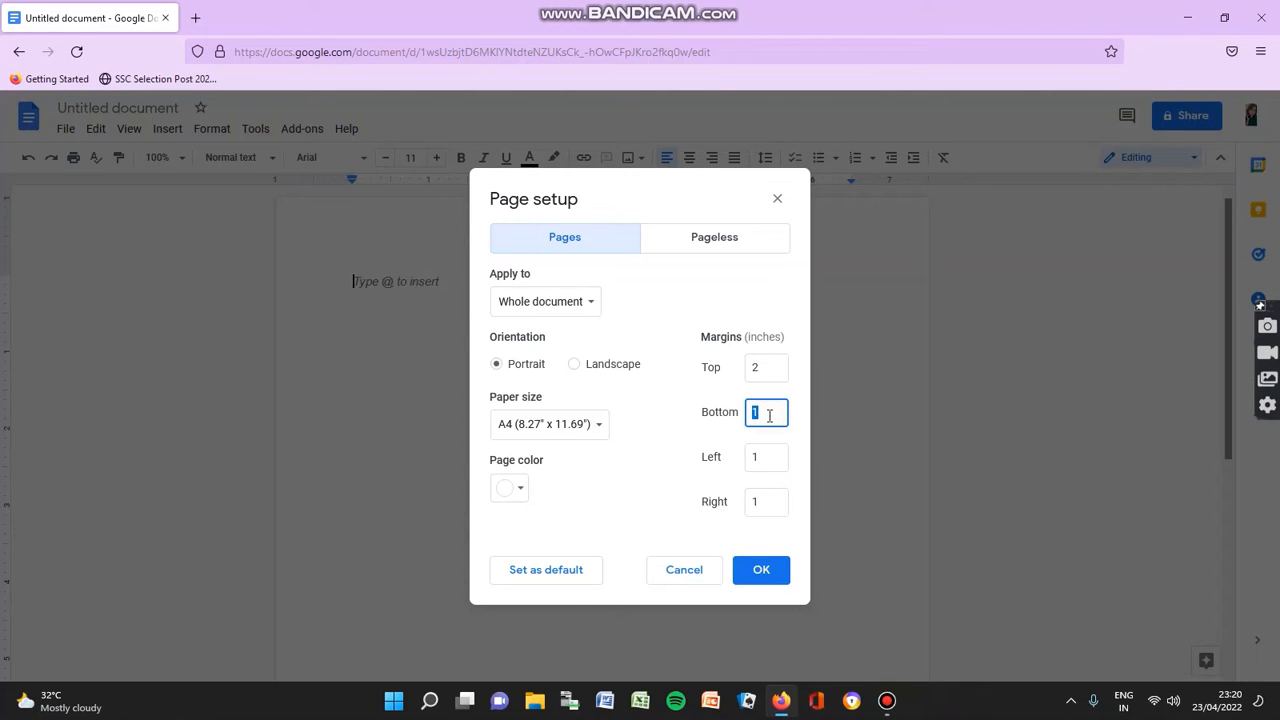
pyautogui.press('BackSpace')
pyautogui.write('2')
pyautogui.click(764, 458)
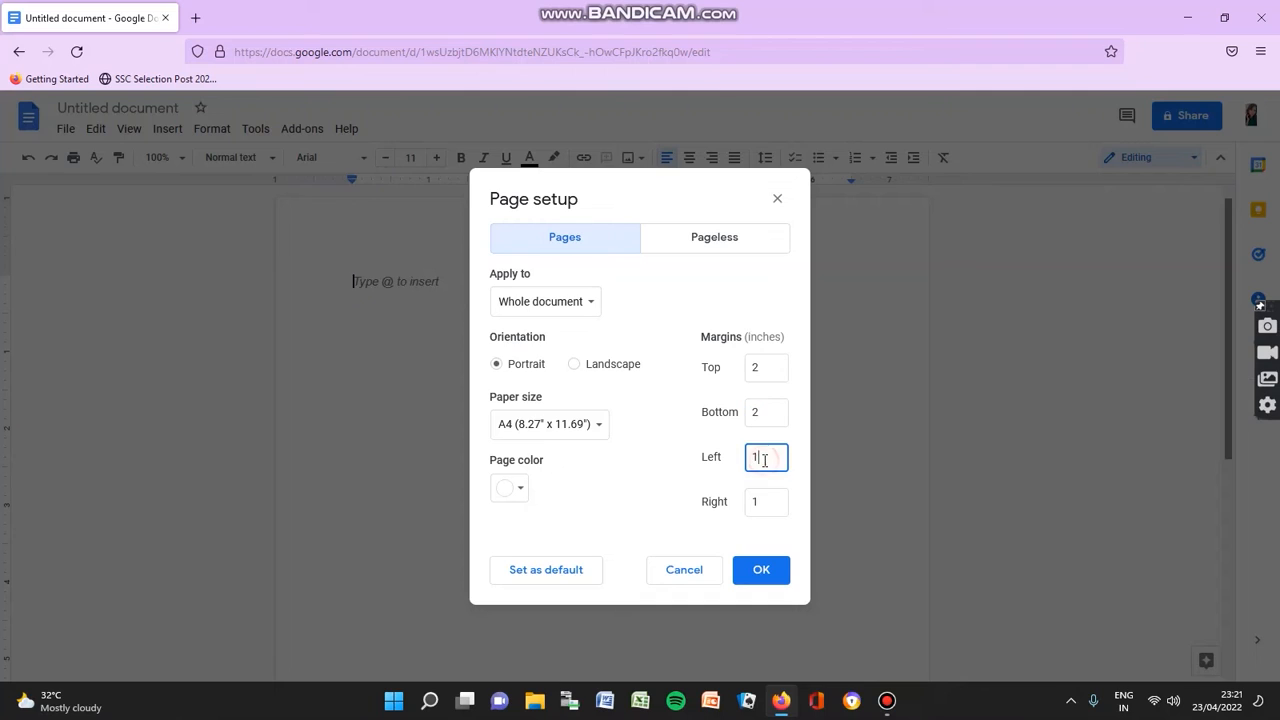
pyautogui.press('BackSpace')
pyautogui.write('2')
pyautogui.click(760, 500)
pyautogui.press('BackSpace')
pyautogui.write('2')
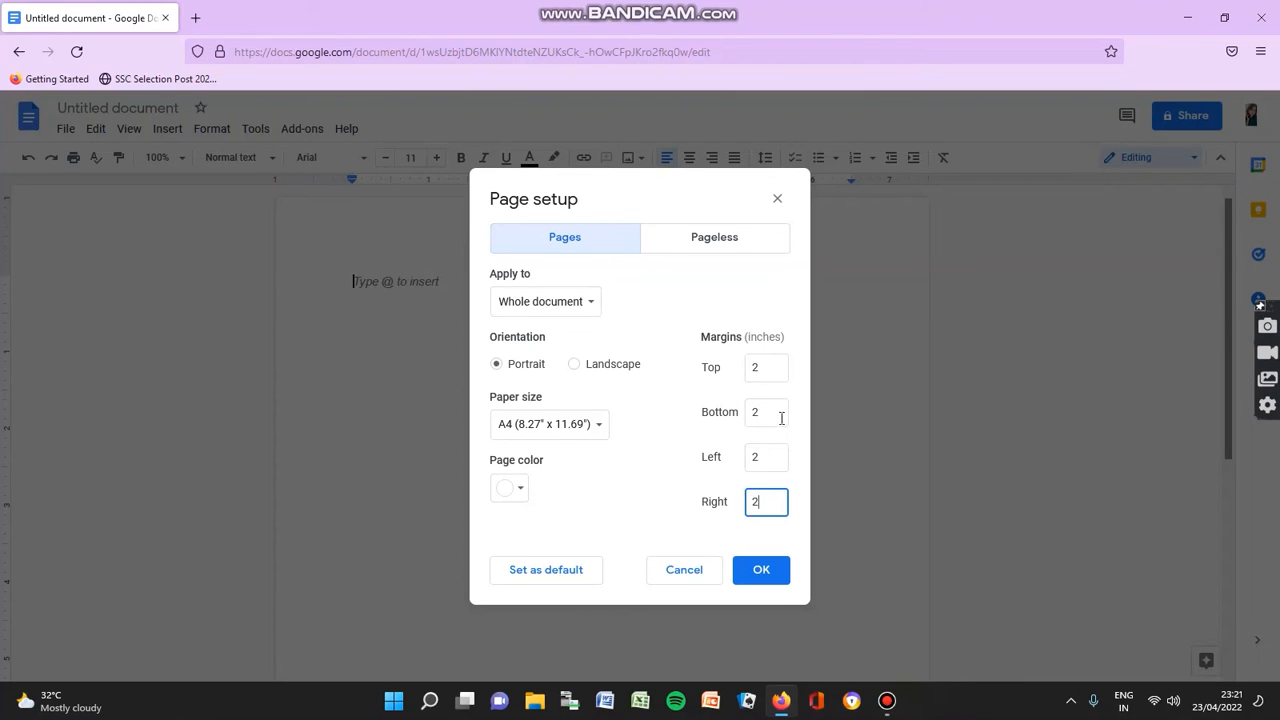
# Choose a pale yellow page color and apply the page setup to the whole document
pyautogui.click(525, 497)
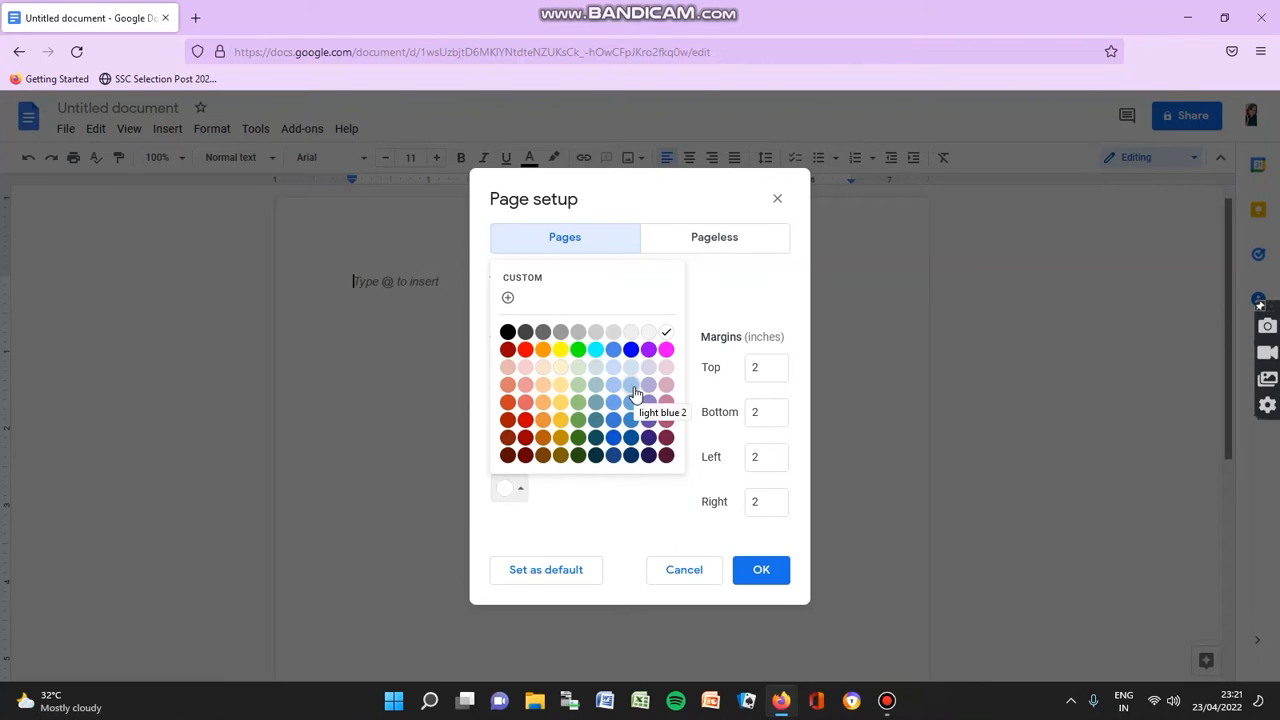
pyautogui.click(558, 370)
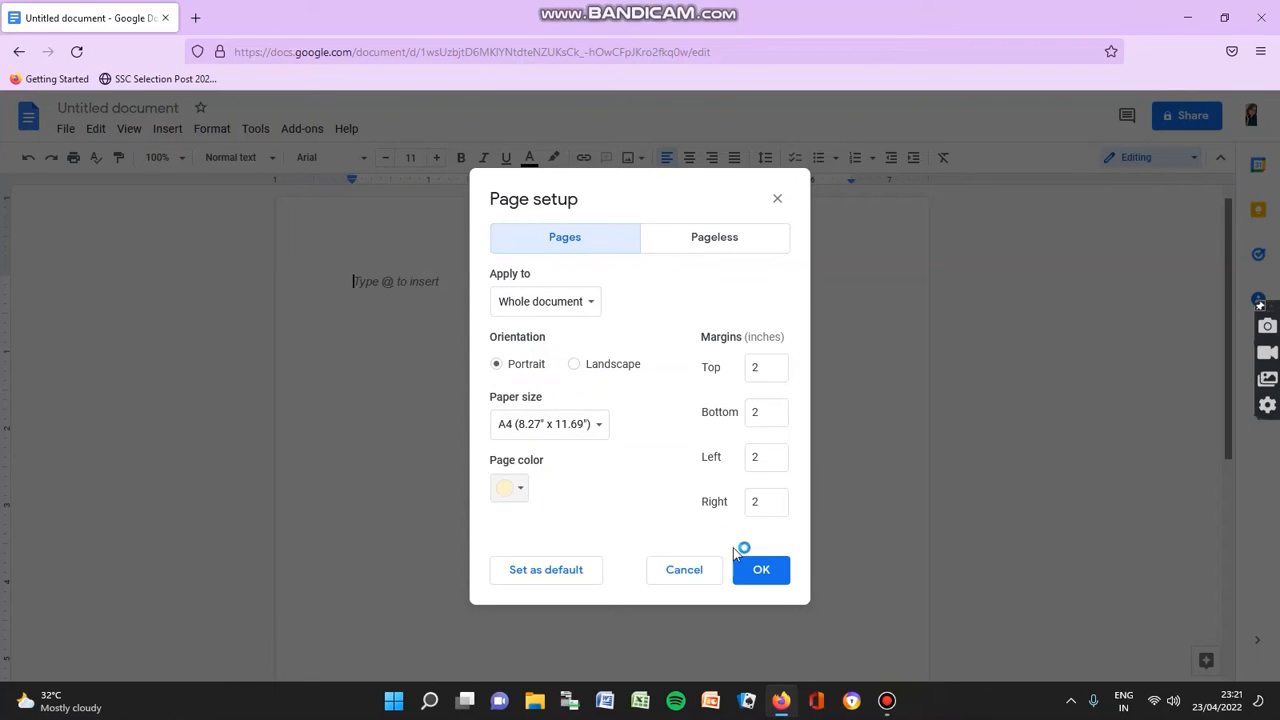
pyautogui.click(758, 569)
pyautogui.click(772, 581)
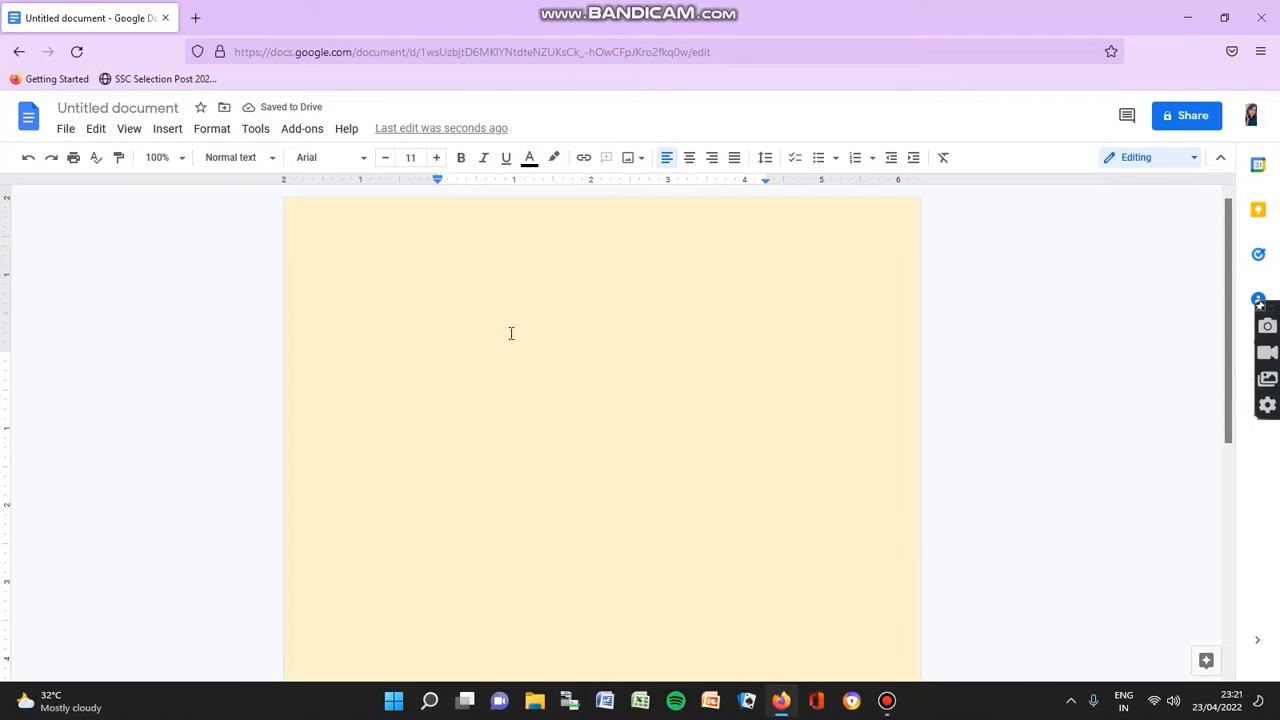
pyautogui.write('uigiul')
pyautogui.press('BackSpace')
pyautogui.press('BackSpace')
pyautogui.press('BackSpace')
pyautogui.press('BackSpace')
pyautogui.scroll(-3, 454, 332)
pyautogui.scroll(3, 454, 331)
# Reduce the page margins in the page setup, with the top and left margins at 1 inch, and apply
pyautogui.click(66, 129)
pyautogui.moveTo(95, 128)
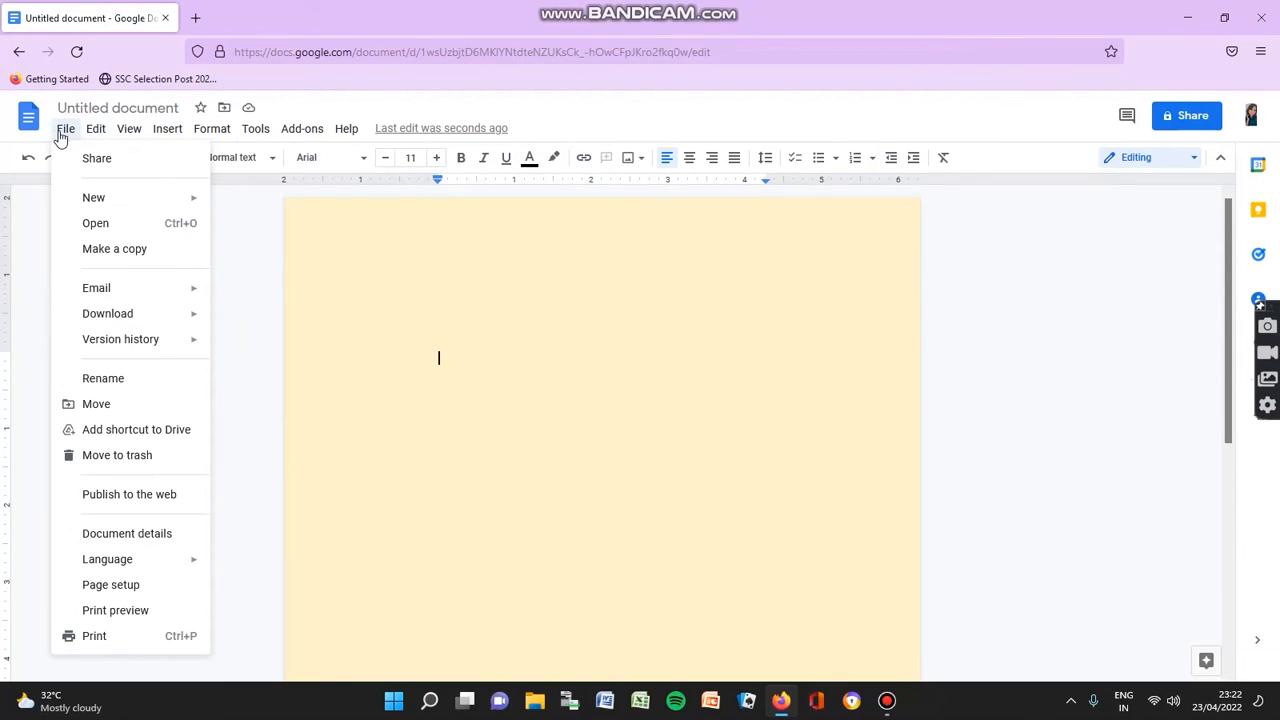
pyautogui.click(117, 585)
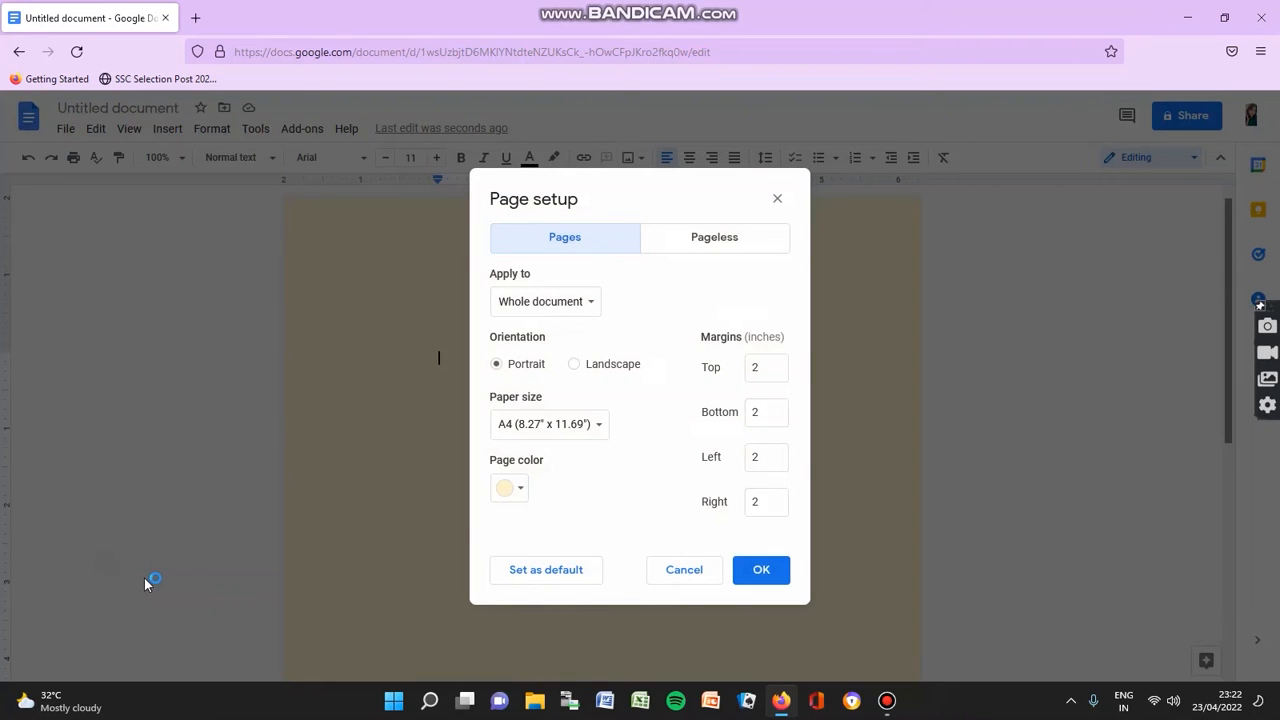
pyautogui.click(763, 377)
pyautogui.write('1')
pyautogui.click(770, 405)
pyautogui.click(776, 462)
pyautogui.click(765, 501)
pyautogui.click(770, 570)
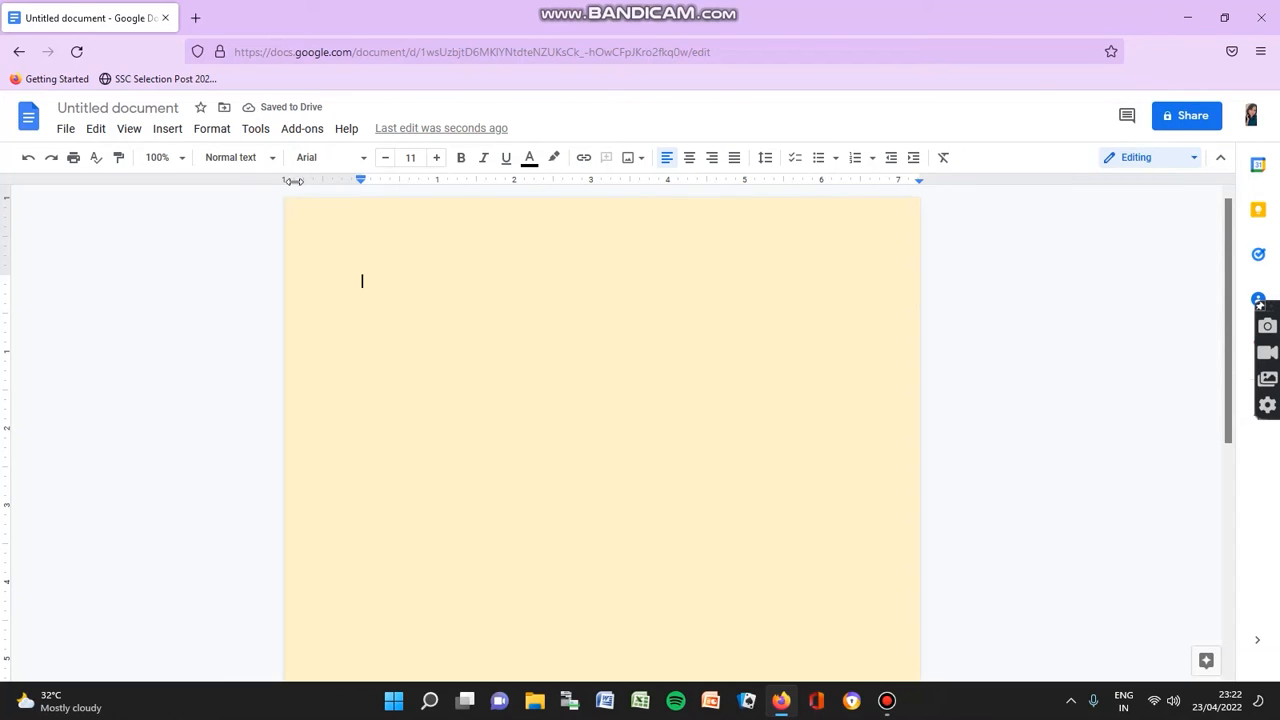
# Adjust the left-side spacing on the ruler, ending with a first-line indent about 1.4 inches from the left margin
pyautogui.moveTo(361, 181); pyautogui.dragTo(289, 178)
pyautogui.click(291, 283)
pyautogui.moveTo(289, 180); pyautogui.dragTo(330, 178)
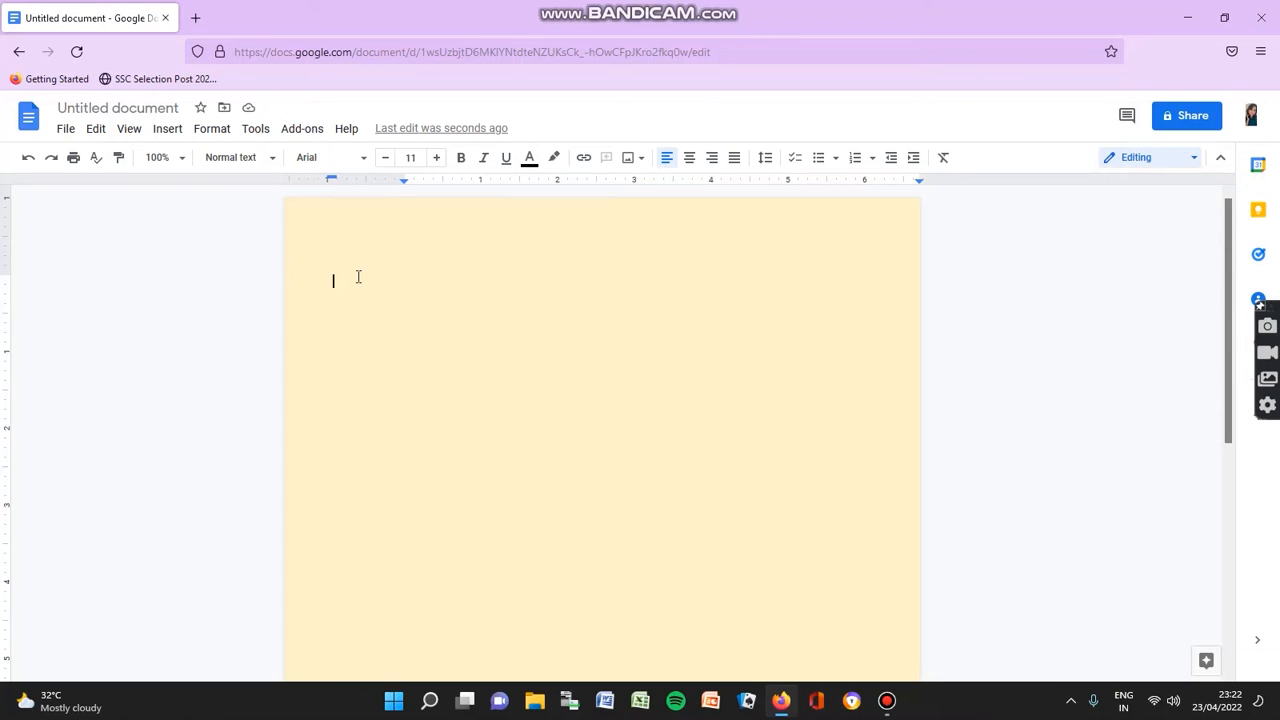
pyautogui.click(288, 283)
pyautogui.moveTo(331, 180)
pyautogui.mouseDown()
pyautogui.moveTo(289, 178)
pyautogui.moveTo(466, 181)
pyautogui.mouseUp()
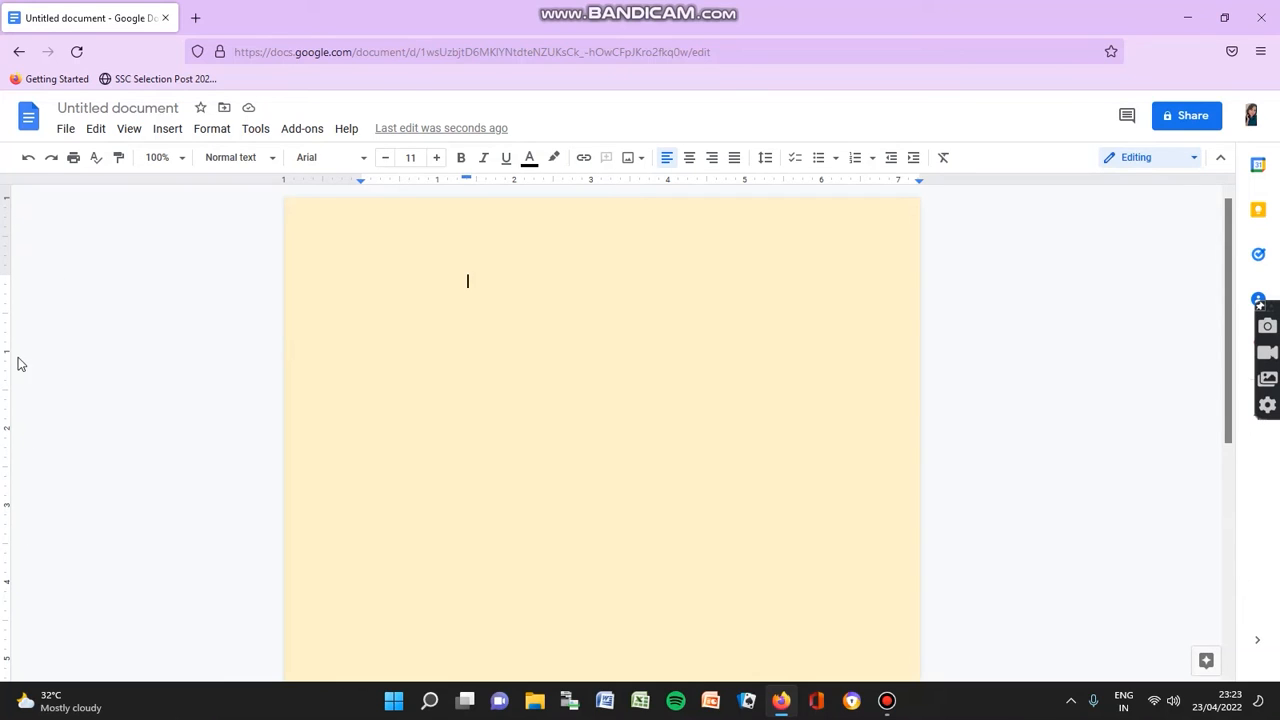
# Reduce the top margin to about 0.5 inch and move the left indent about 0.5 inch into the left margin
pyautogui.moveTo(6, 274)
pyautogui.mouseDown()
pyautogui.moveTo(9, 200)
pyautogui.moveTo(3, 258)
pyautogui.moveTo(5, 238)
pyautogui.mouseUp()
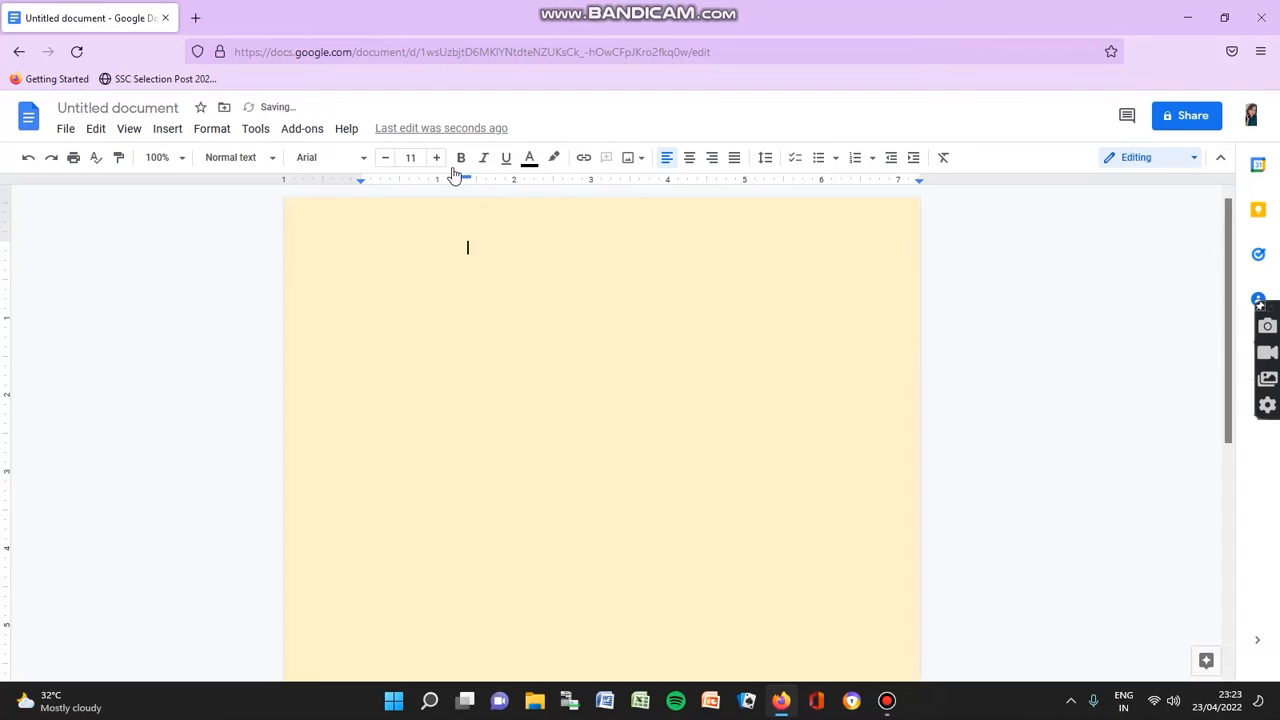
pyautogui.moveTo(361, 183); pyautogui.dragTo(325, 182)
pyautogui.scroll(-5, 353, 439)
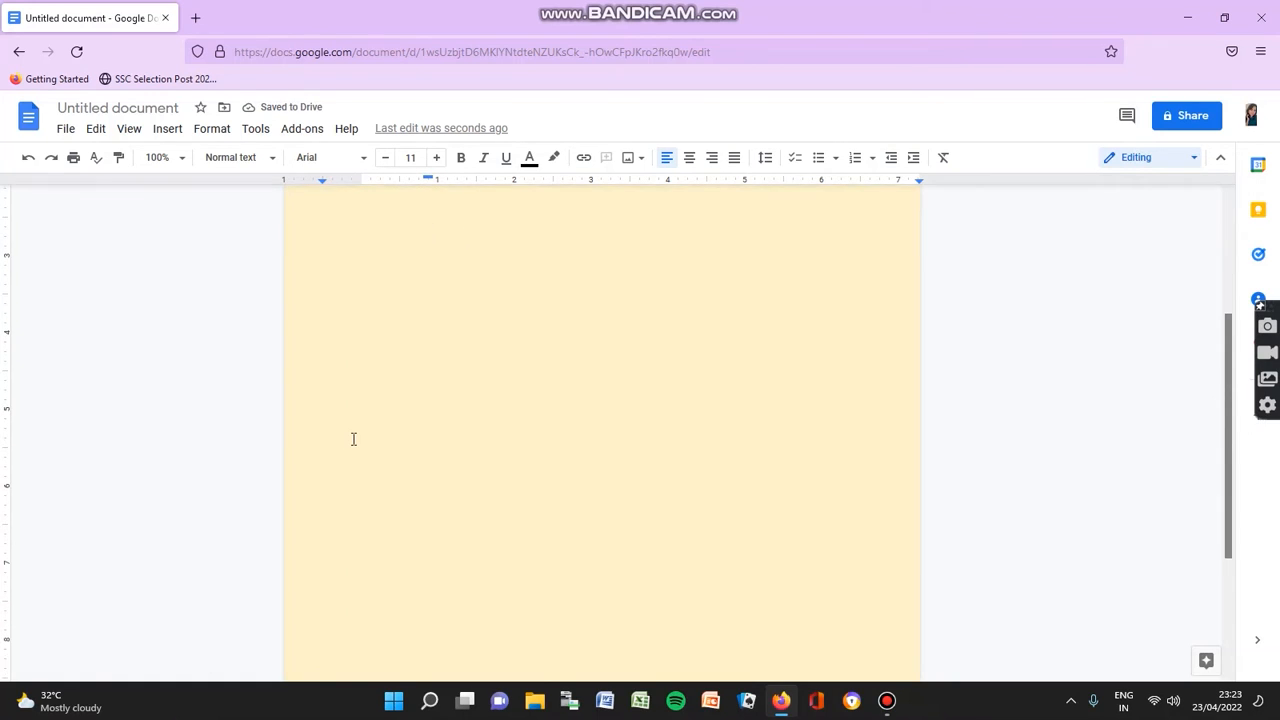
pyautogui.scroll(5, 353, 439)
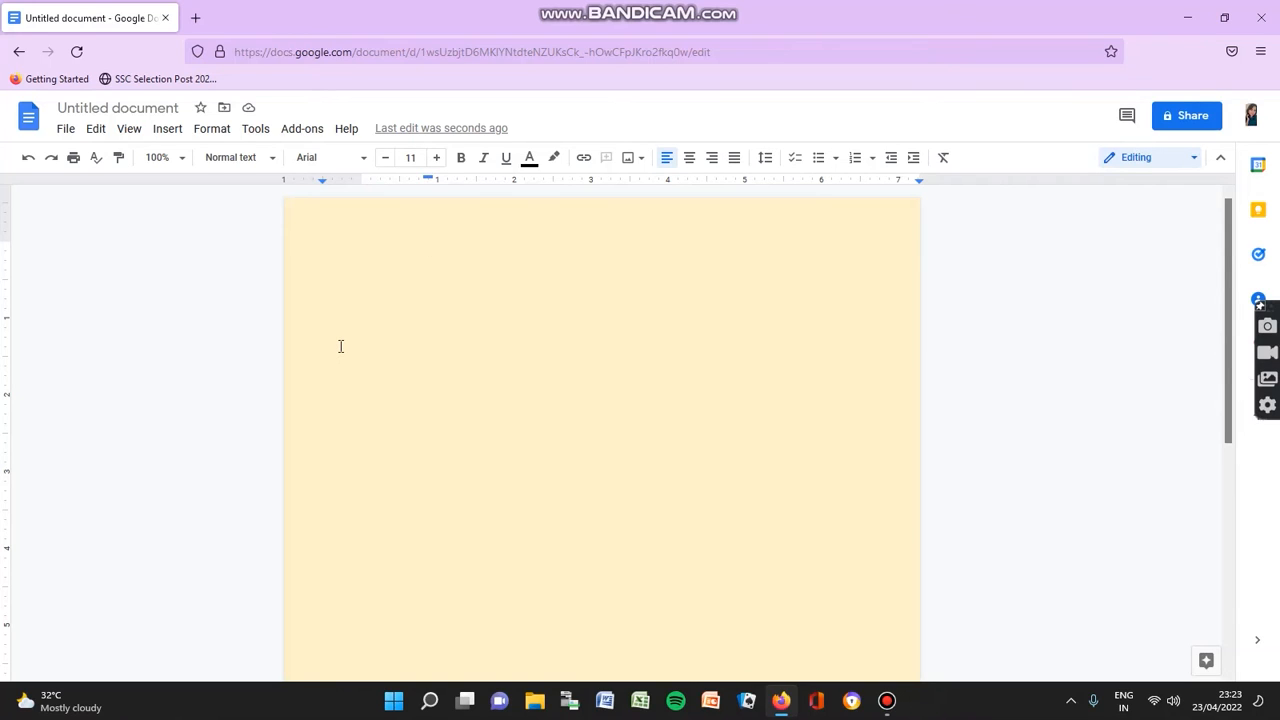
# Insert a page header and enter "The Family Man" in it
pyautogui.click(167, 130)
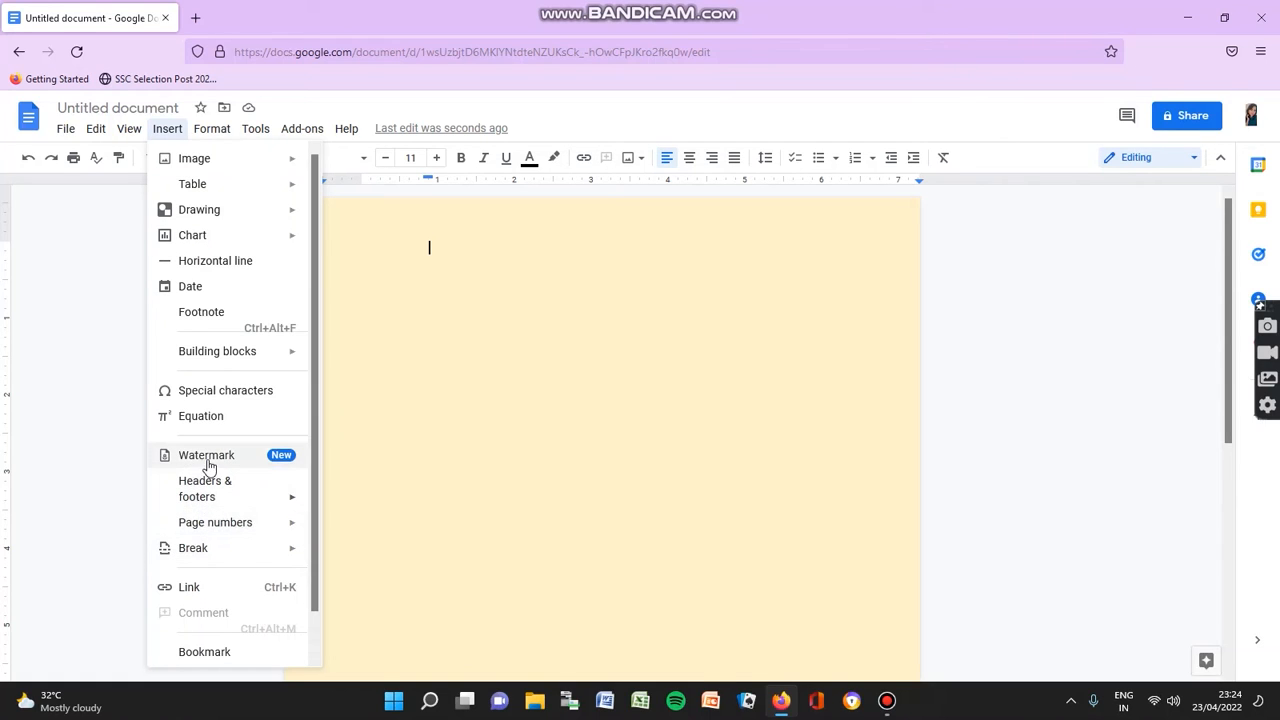
pyautogui.moveTo(266, 505)
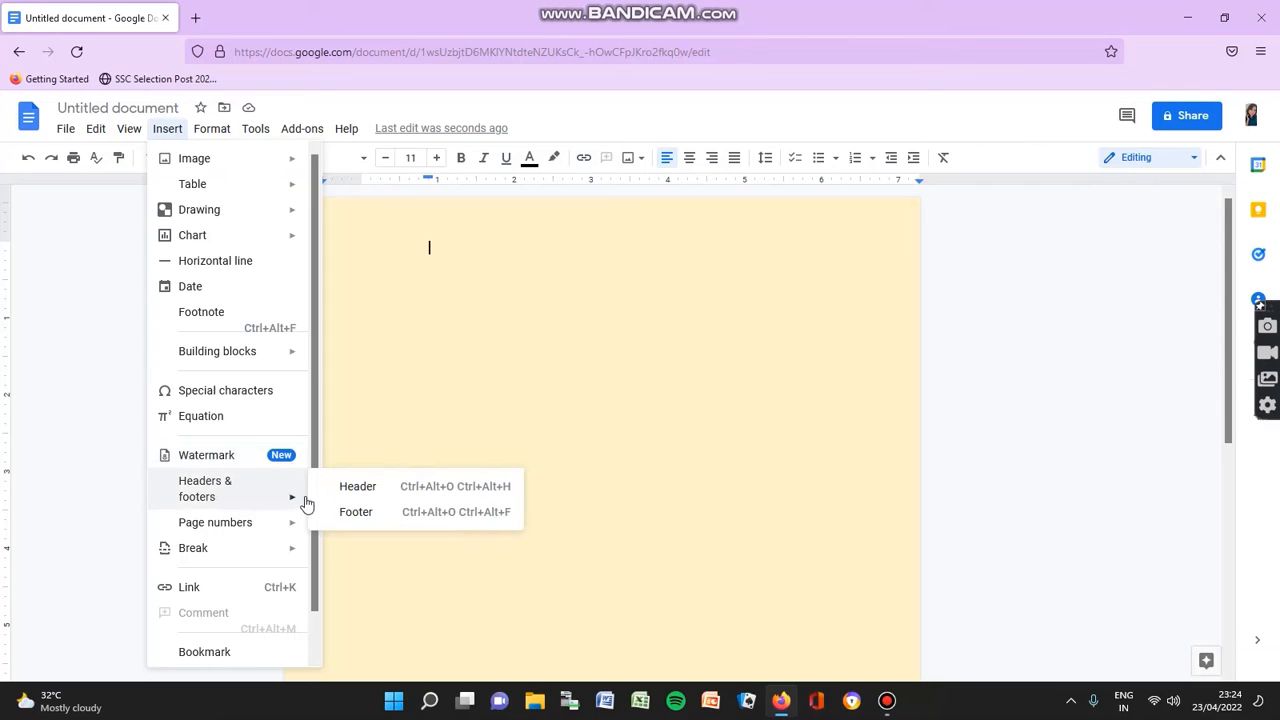
pyautogui.click(356, 488)
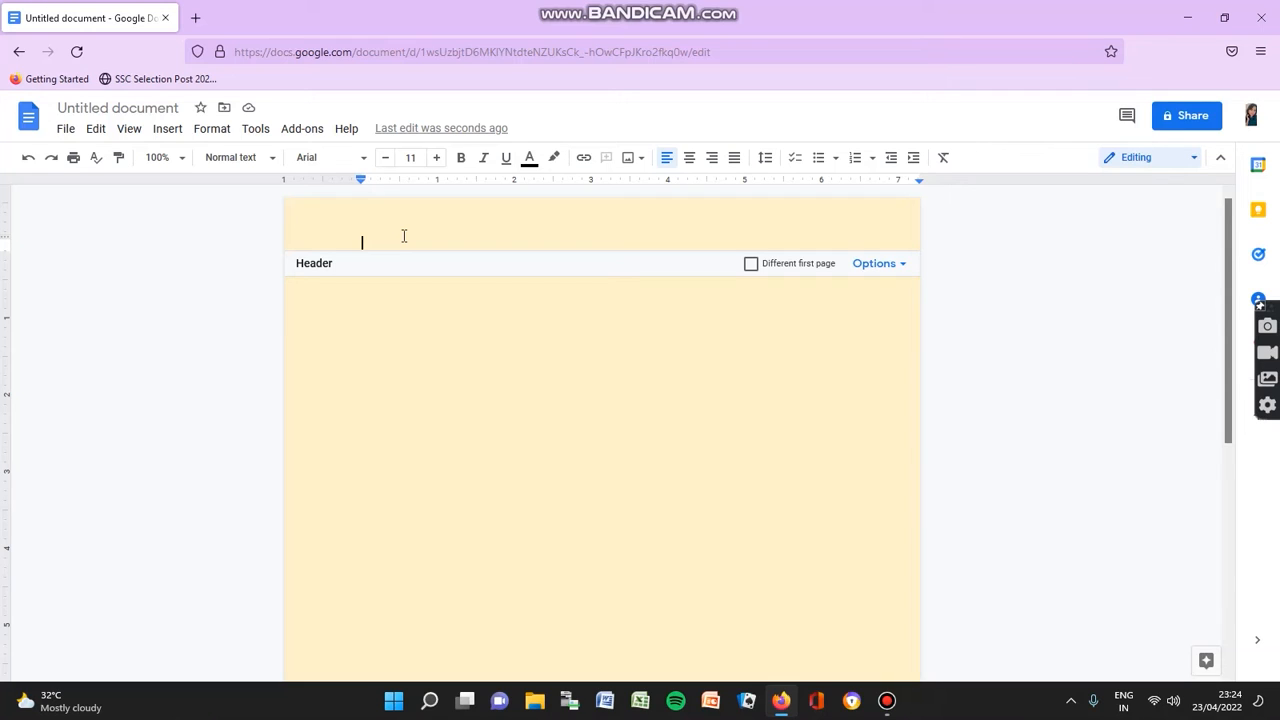
pyautogui.write('The Family MAn')
pyautogui.press('BackSpace')
pyautogui.press('BackSpace')
pyautogui.press('BackSpace')
pyautogui.write('Ma')
# Make the header title "The Family Man" bold and center it
pyautogui.moveTo(357, 241); pyautogui.dragTo(453, 240)
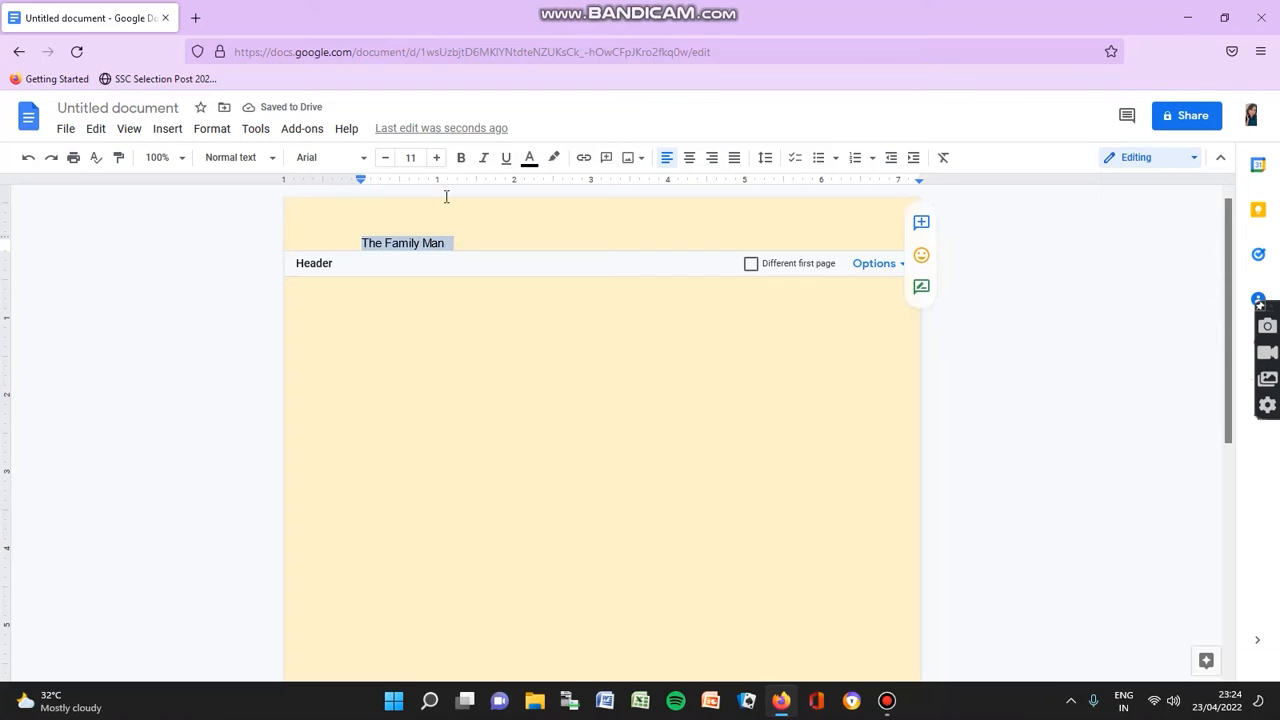
pyautogui.click(461, 160)
pyautogui.click(461, 160)
pyautogui.click(461, 160)
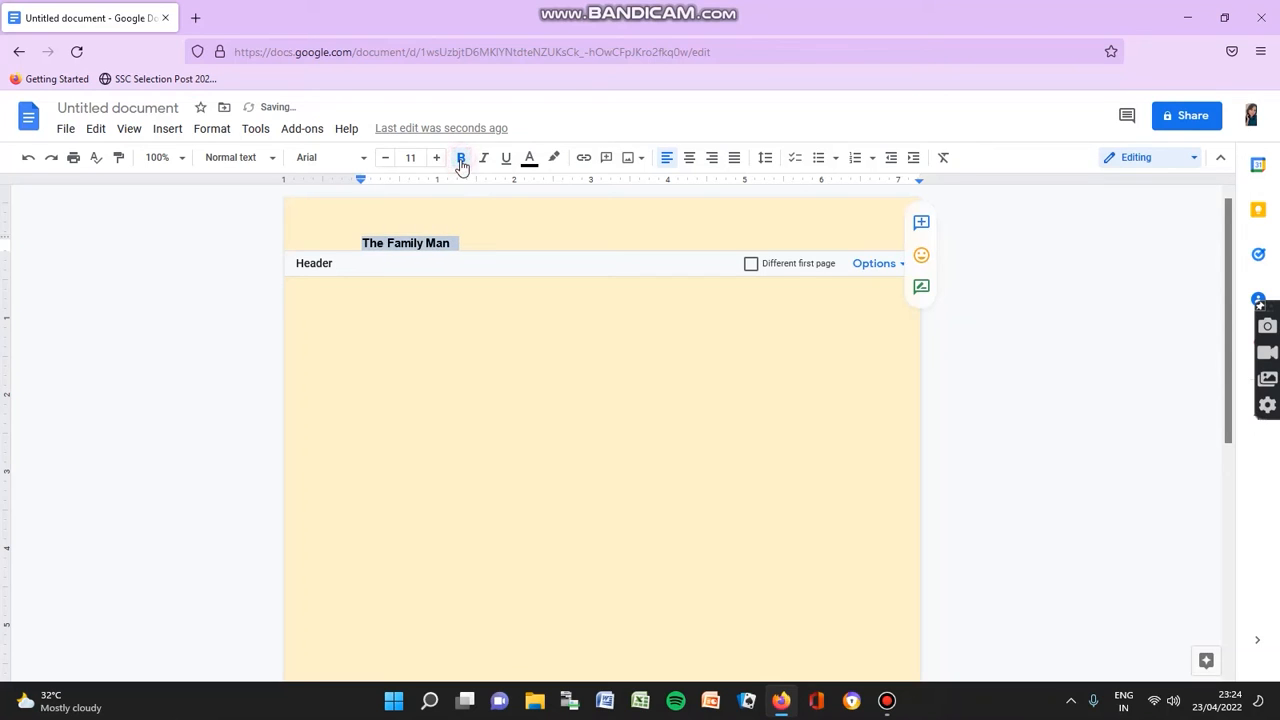
pyautogui.click(692, 160)
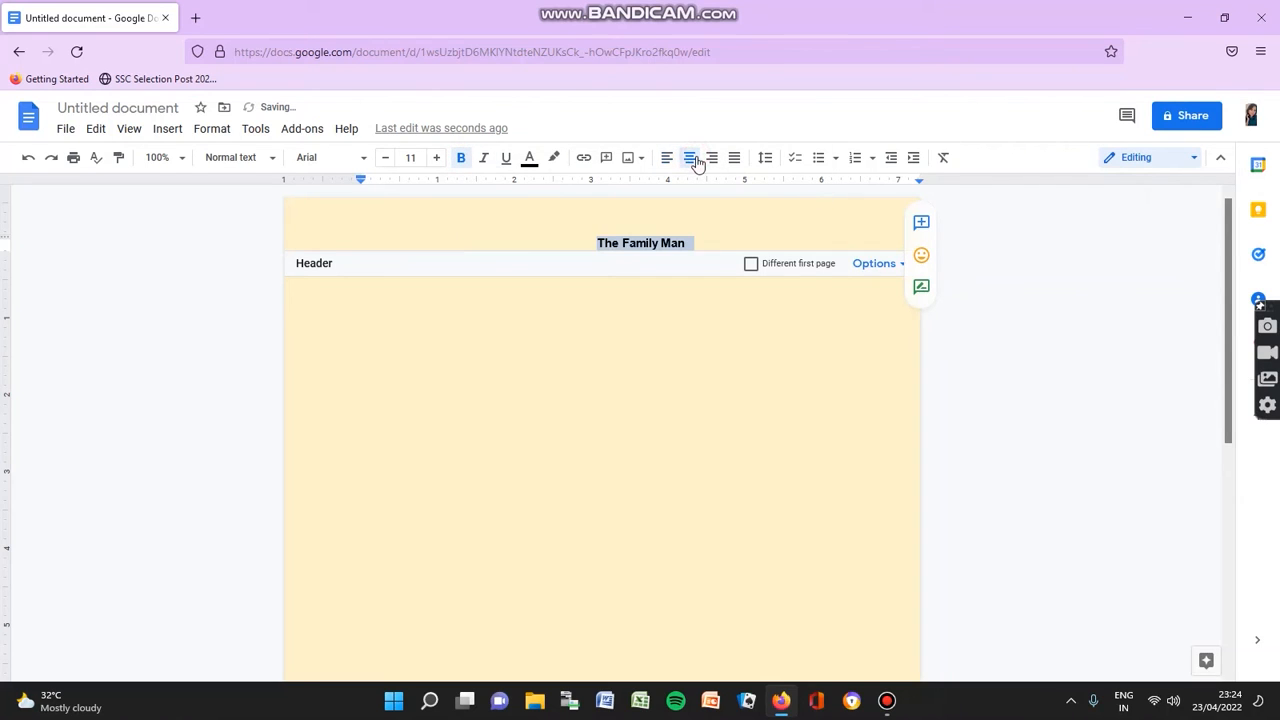
# Increase the header title's font size to 20 and return to the document body
pyautogui.click(437, 160)
pyautogui.click(437, 160)
pyautogui.click(437, 160)
pyautogui.click(437, 160)
pyautogui.click(437, 160)
pyautogui.click(437, 160)
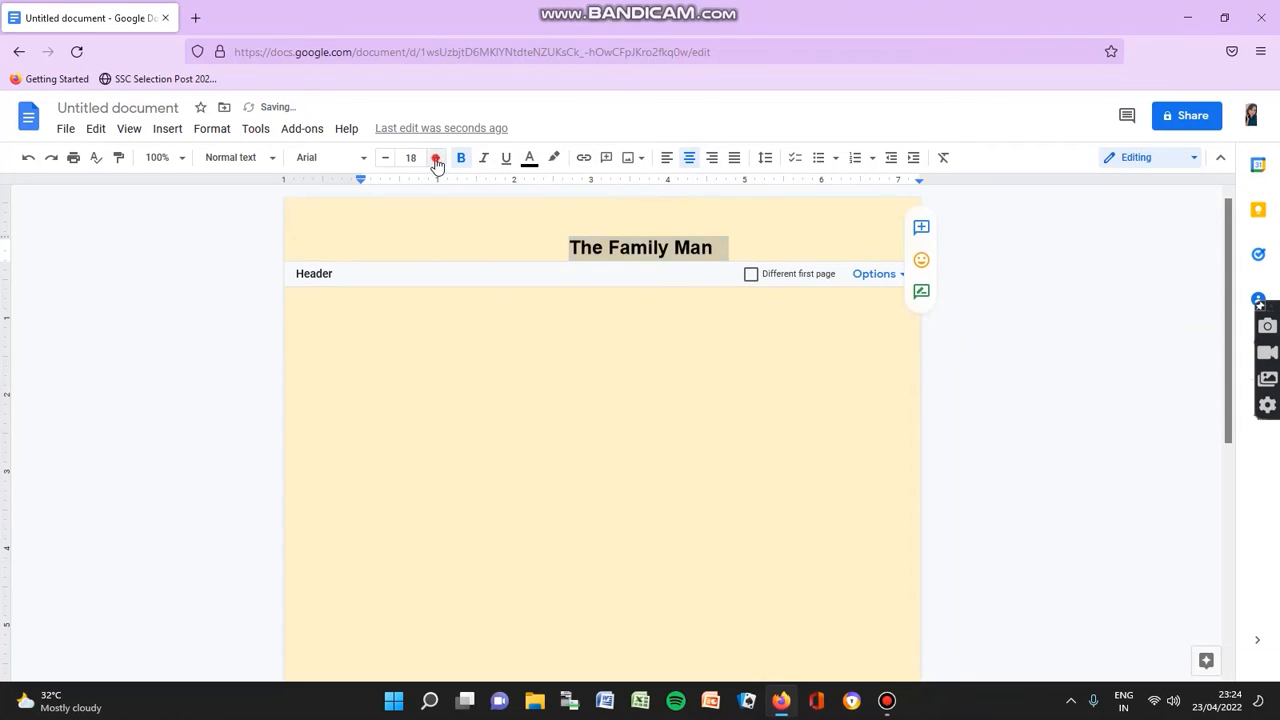
pyautogui.click(437, 160)
pyautogui.click(437, 160)
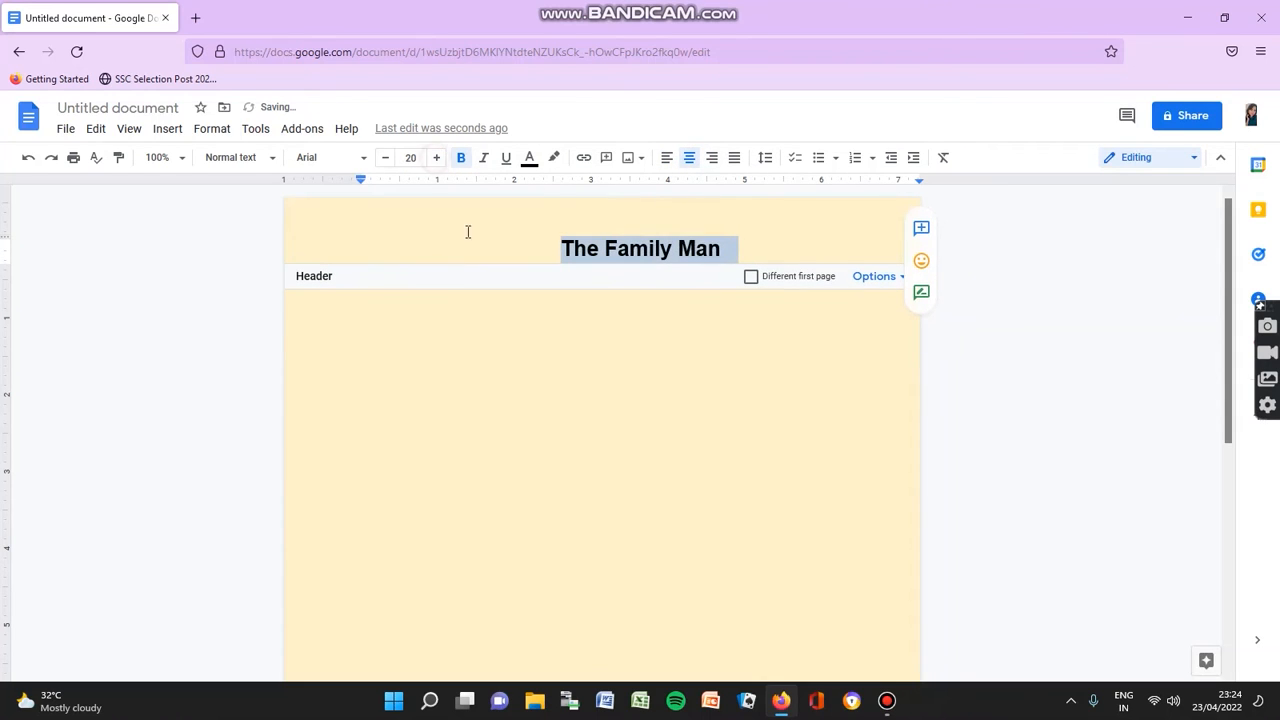
pyautogui.click(735, 422)
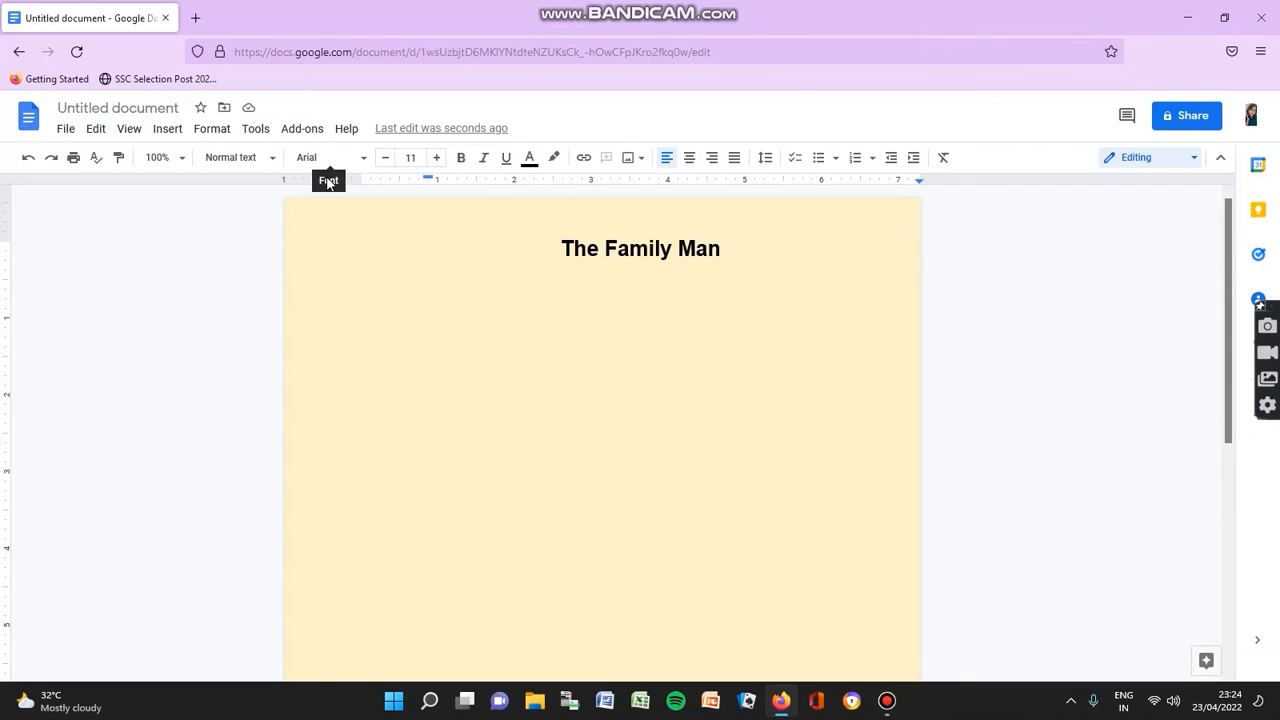
# Widen the left margin to about 1.8 inches and place the body's left indent at the page's left edge
pyautogui.rightClick(739, 241)
pyautogui.press('Escape')
pyautogui.moveTo(360, 179)
pyautogui.mouseDown()
pyautogui.moveTo(426, 179)
pyautogui.moveTo(281, 181)
pyautogui.mouseUp()
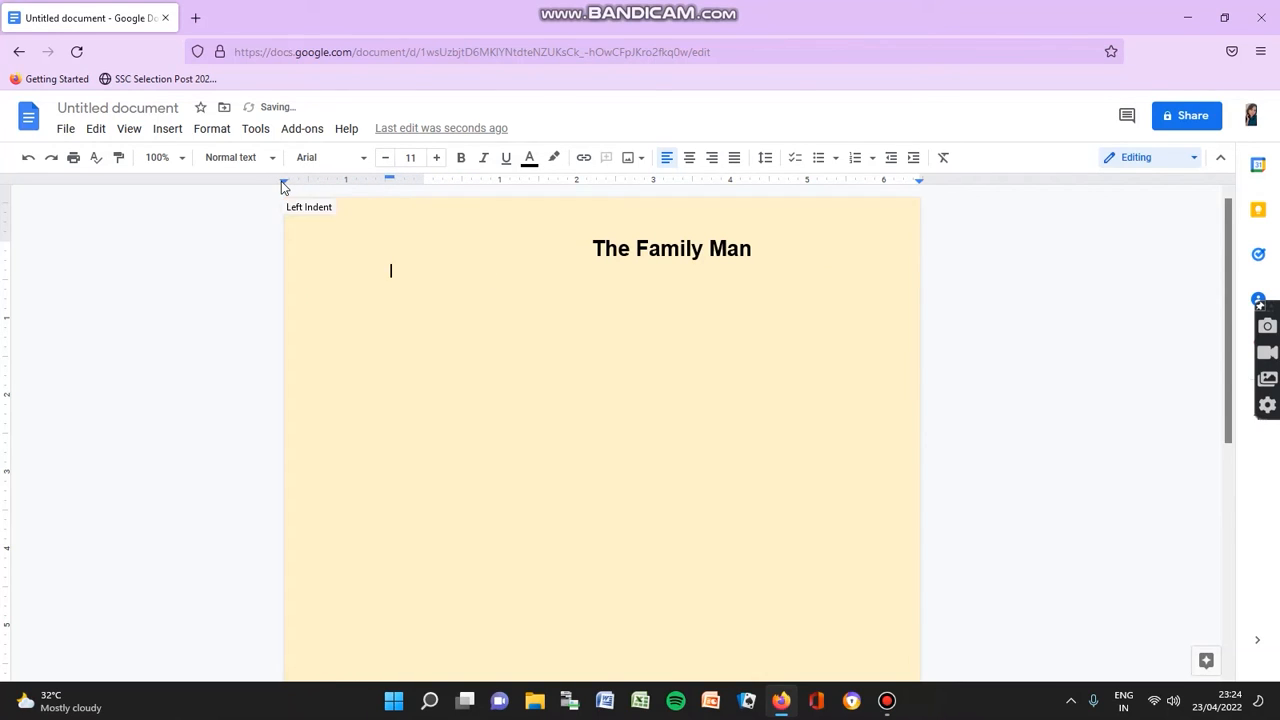
# Open the header for editing and delete the whole title from it
pyautogui.click(763, 252)
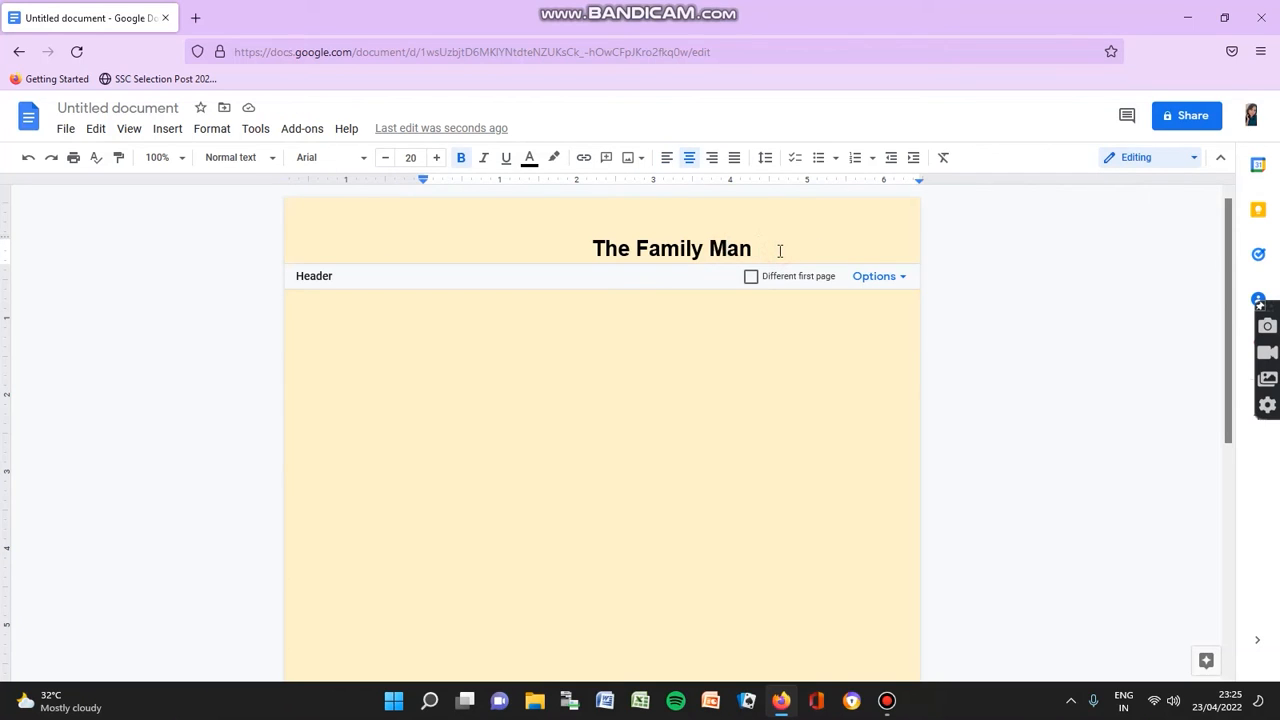
pyautogui.press('BackSpace')
pyautogui.press('BackSpace')
pyautogui.press('BackSpace')
pyautogui.press('BackSpace')
pyautogui.press('BackSpace')
pyautogui.press('BackSpace')
pyautogui.press('BackSpace')
pyautogui.press('BackSpace')
pyautogui.press('BackSpace')
pyautogui.press('BackSpace')
pyautogui.press('BackSpace')
pyautogui.press('BackSpace')
pyautogui.press('BackSpace')
pyautogui.press('BackSpace')
pyautogui.press('BackSpace')
pyautogui.press('BackSpace')
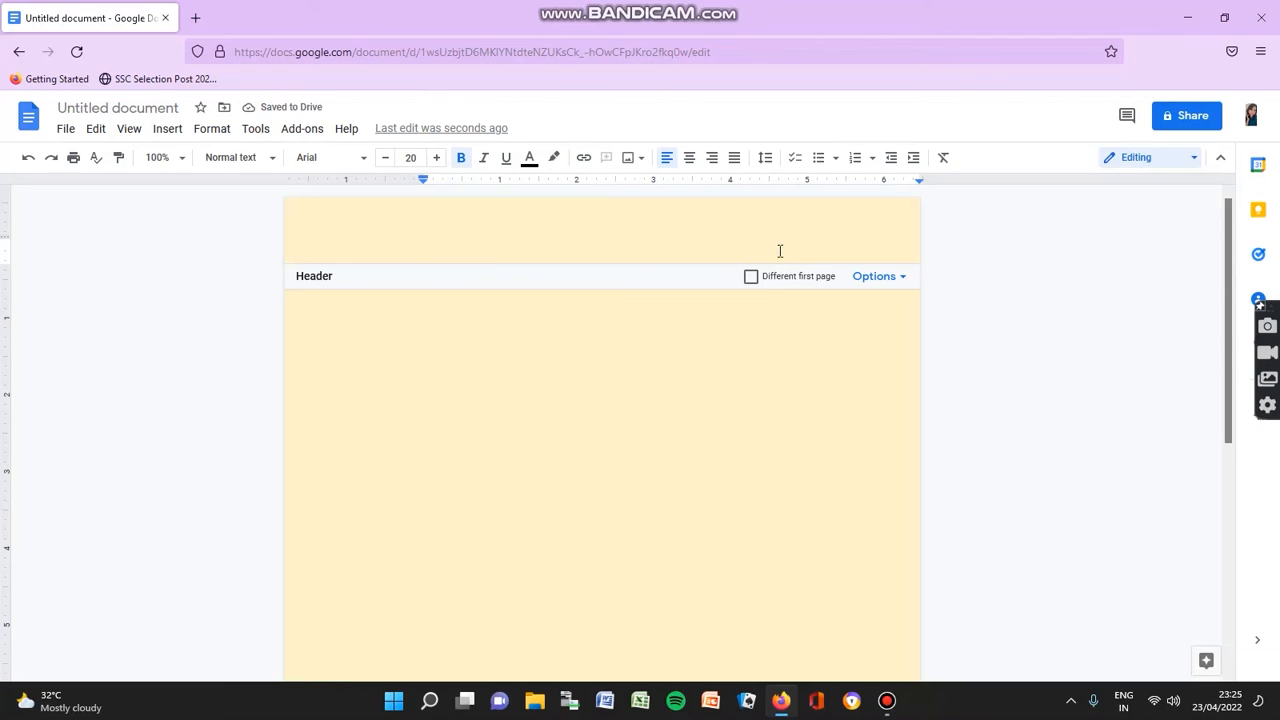
# Enter "The FAmily Man" as the new header title
pyautogui.write('The ')
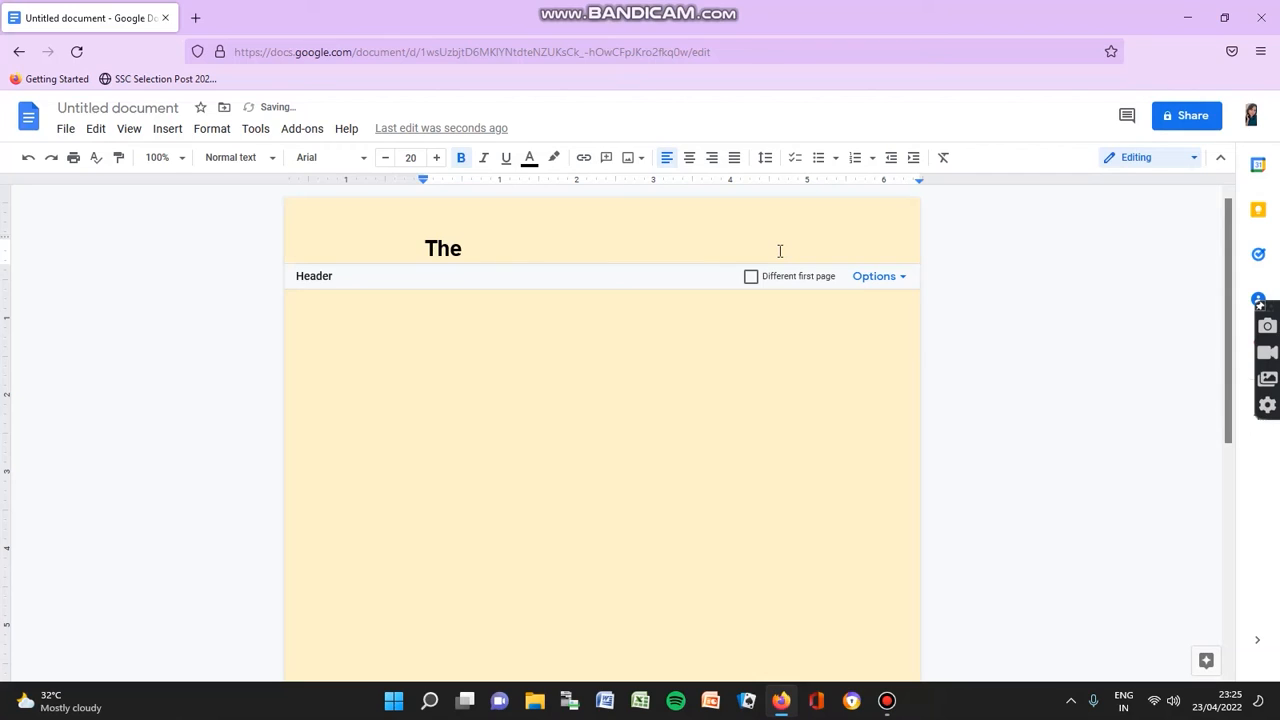
pyautogui.write('FAmily Amn')
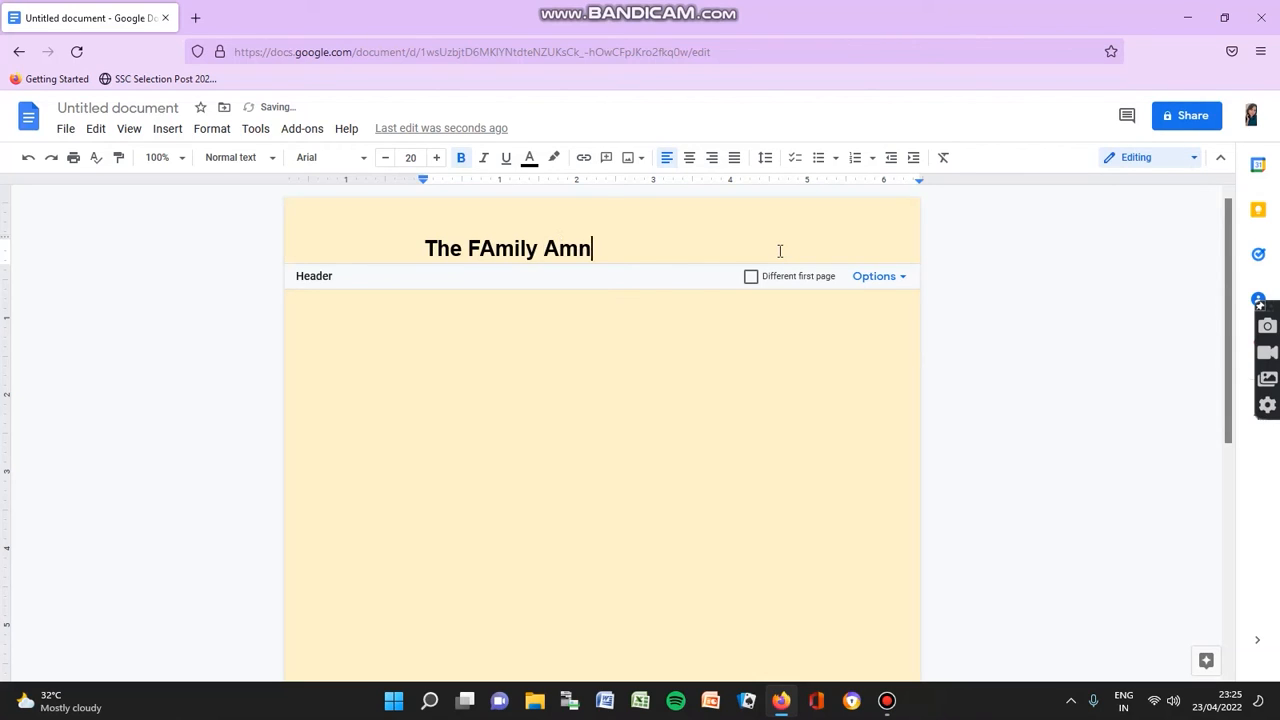
pyautogui.press('BackSpace')
pyautogui.press('BackSpace')
pyautogui.press('BackSpace')
pyautogui.write('Man')
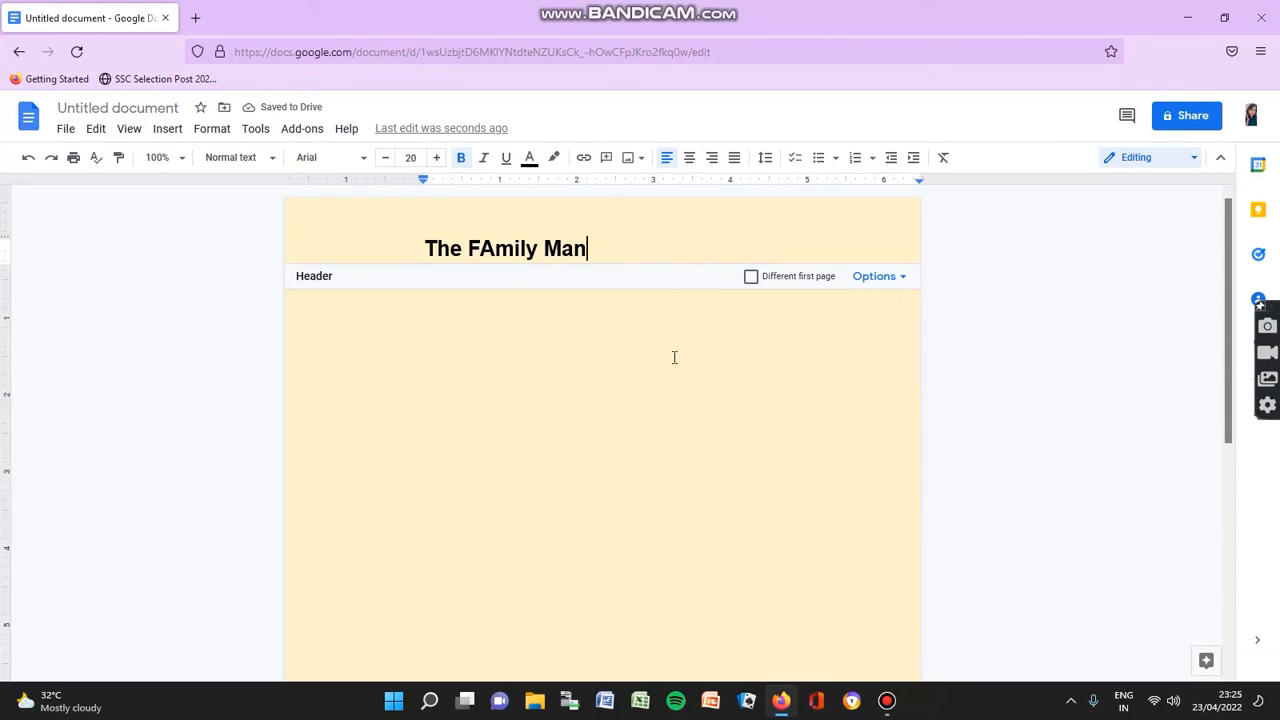
# Turn the different first page option on and off again, and apply a larger header margin from the top
pyautogui.click(751, 279)
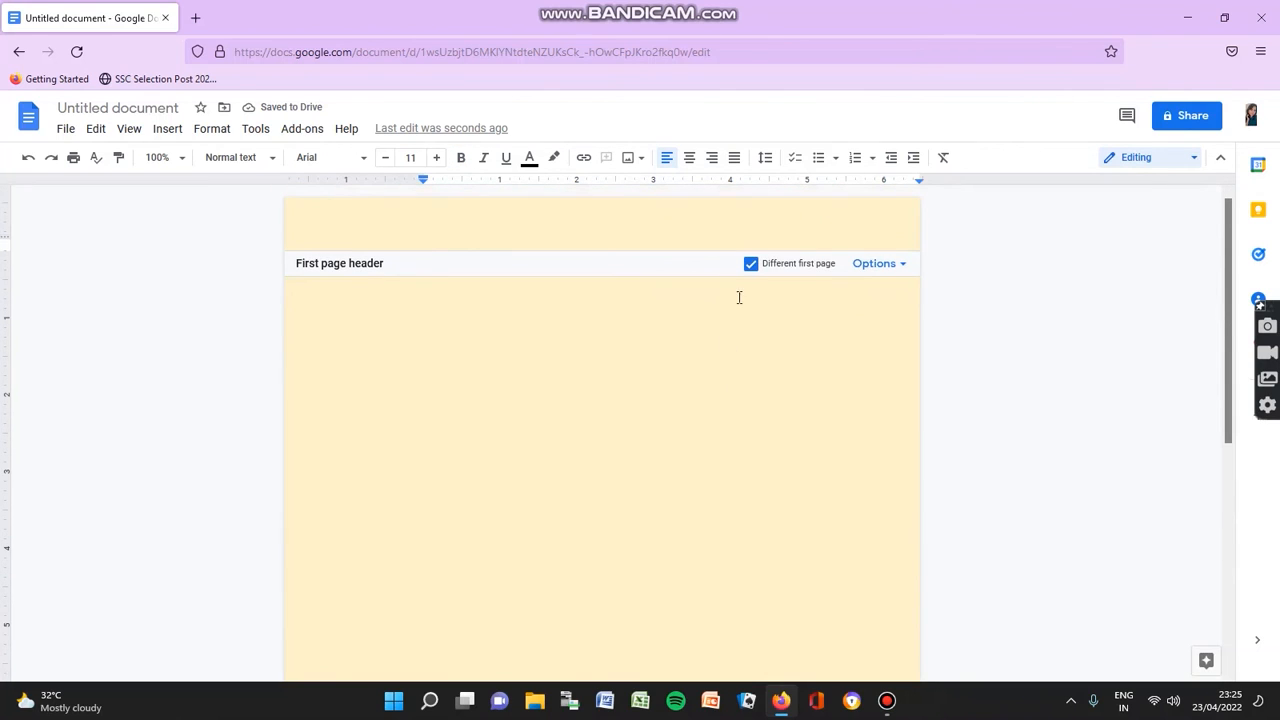
pyautogui.click(751, 272)
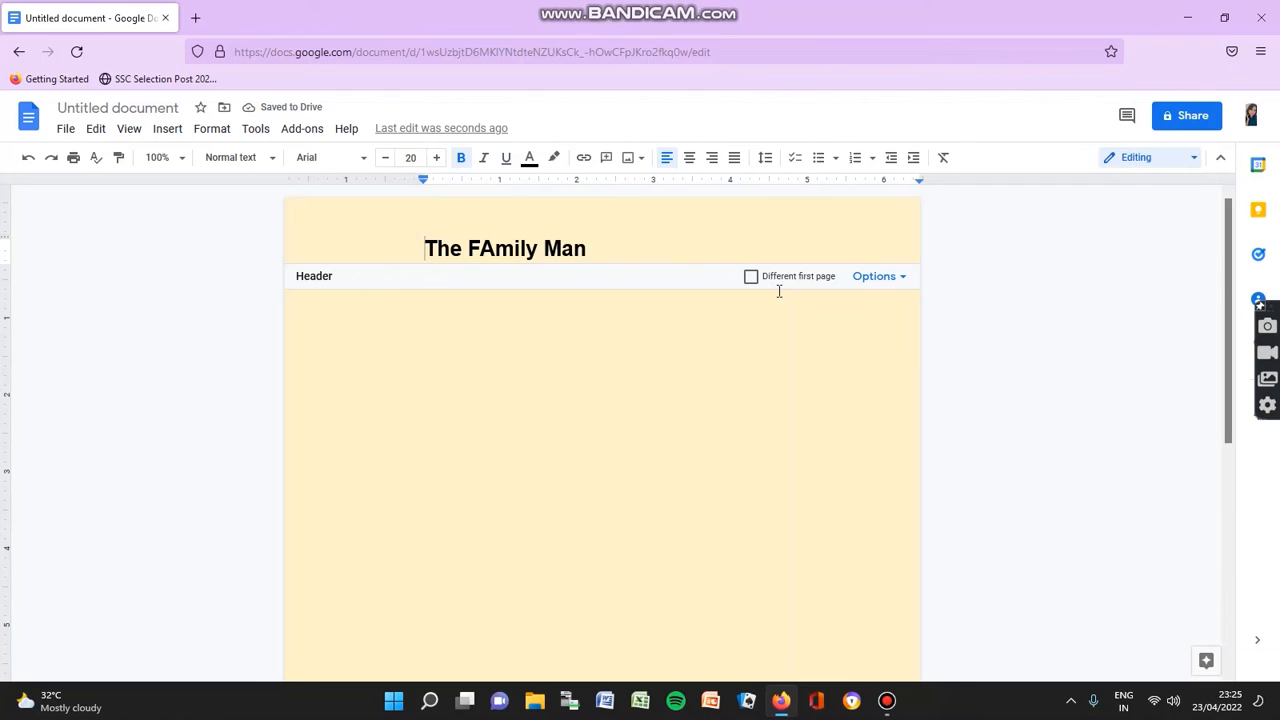
pyautogui.click(905, 281)
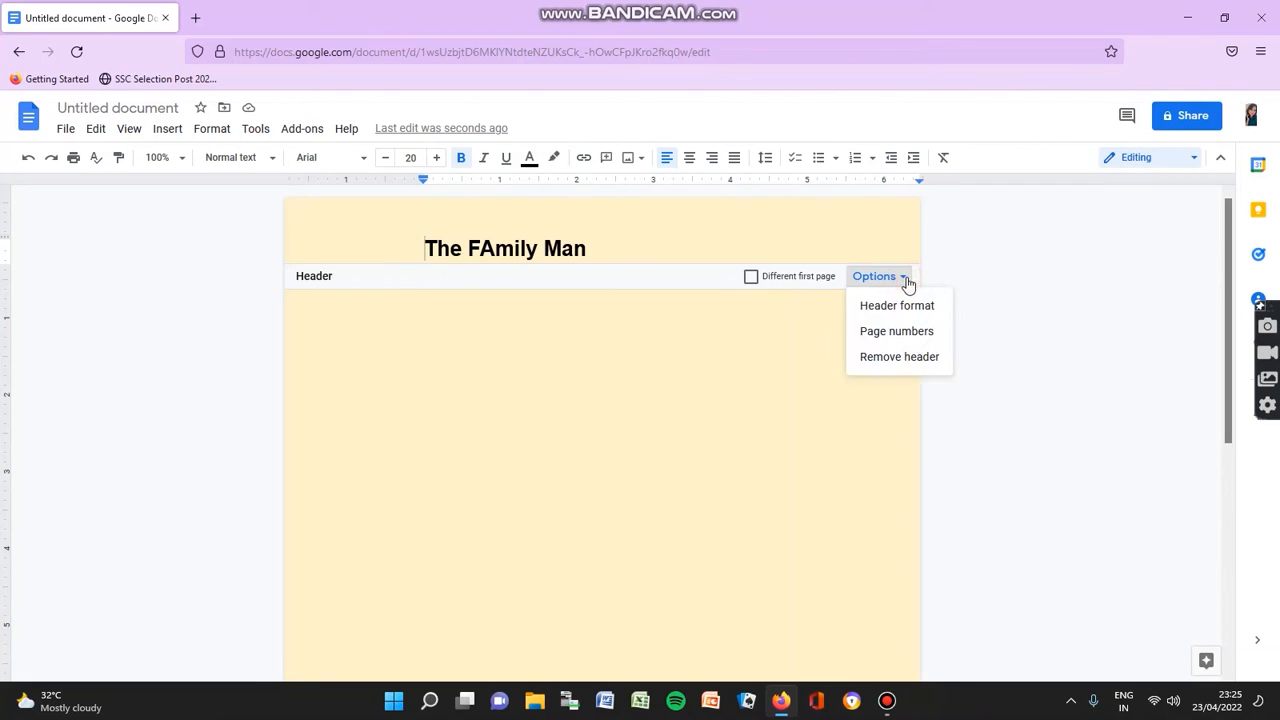
pyautogui.click(906, 304)
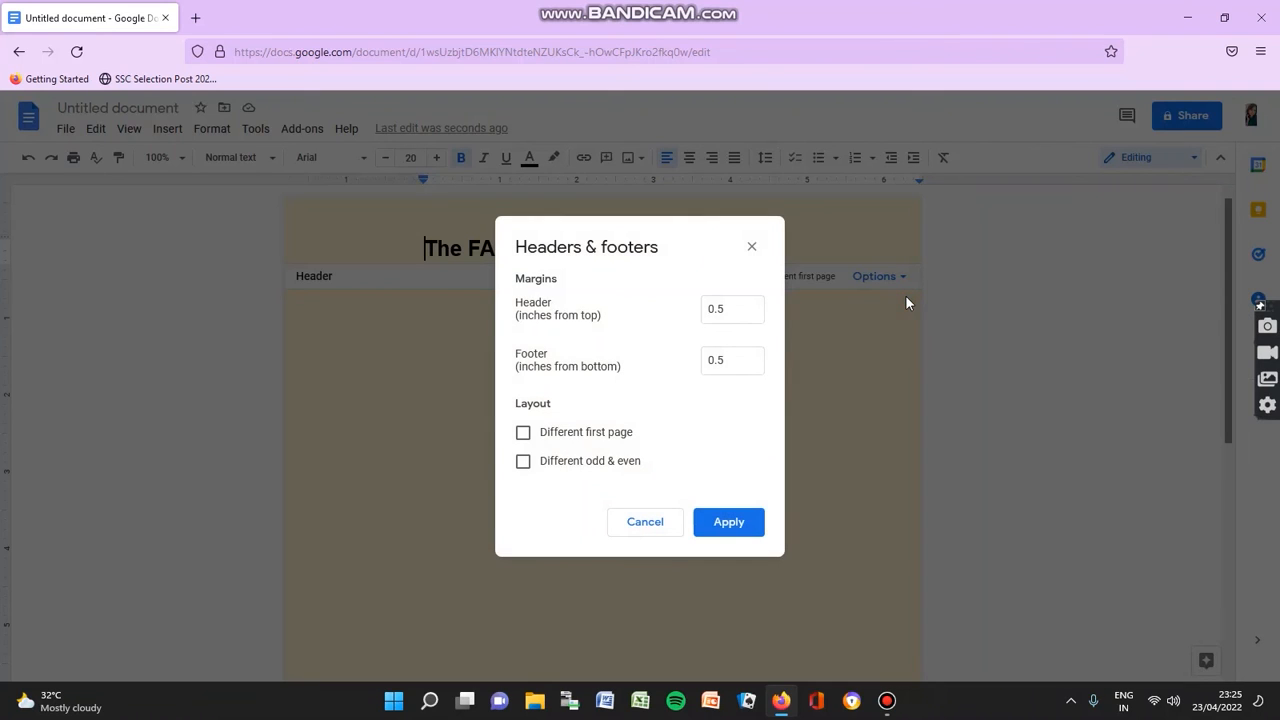
pyautogui.click(740, 311)
pyautogui.click(736, 527)
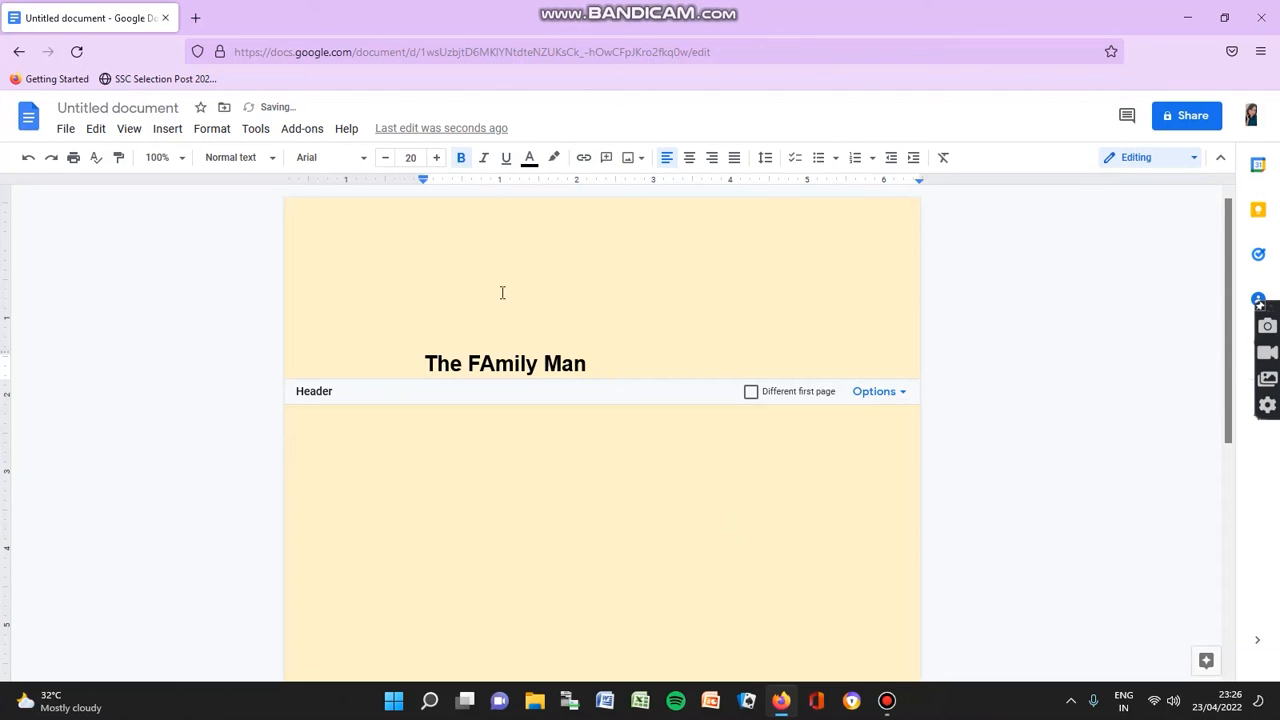
# Set the header margin to 0.3 inches from the top in the header format settings
pyautogui.click(893, 396)
pyautogui.click(894, 420)
pyautogui.click(733, 312)
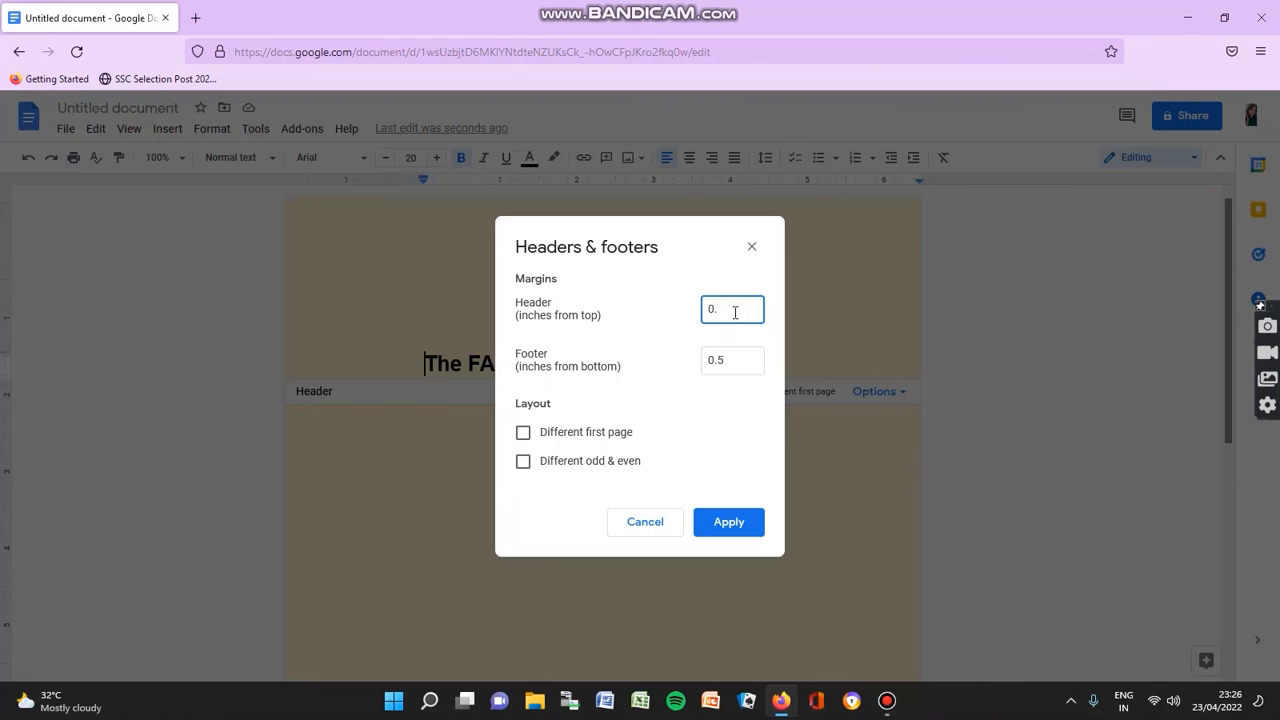
pyautogui.write('0.3')
pyautogui.click(735, 526)
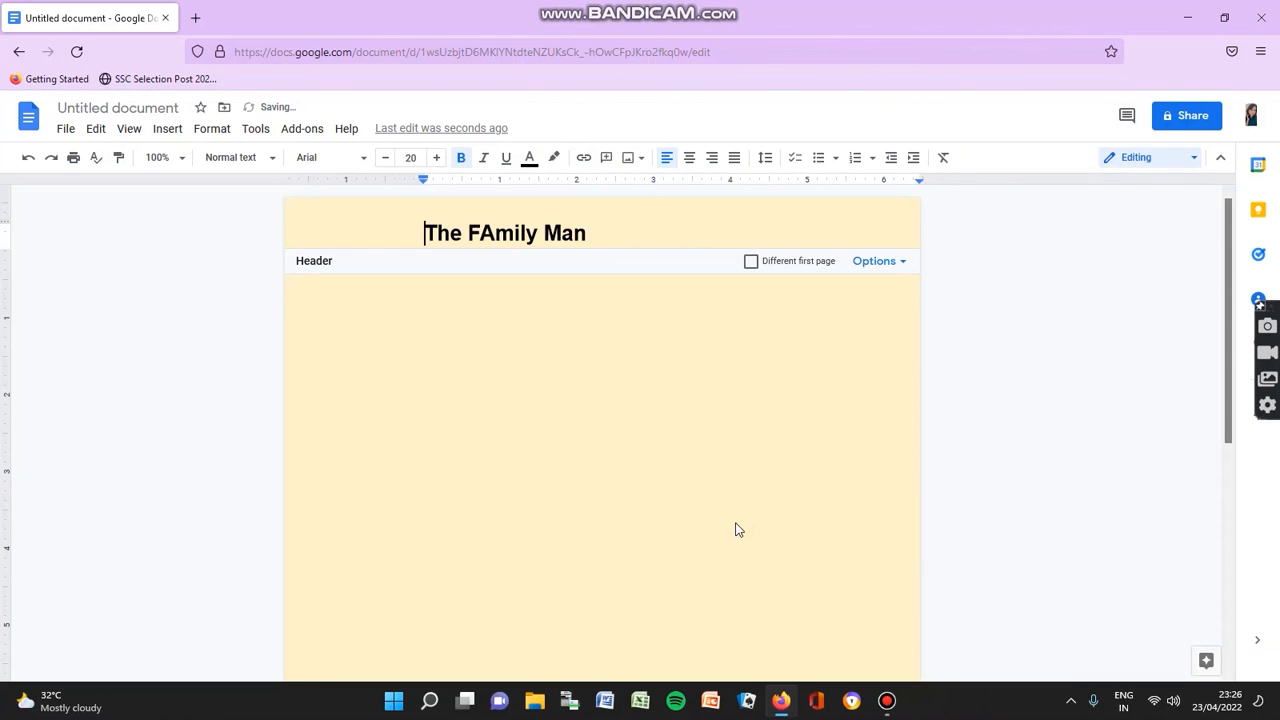
# Narrow the left margin to about 0.75 inches, center the header title and return to the document body
pyautogui.click(686, 166)
pyautogui.click(666, 163)
pyautogui.moveTo(422, 181); pyautogui.dragTo(314, 178)
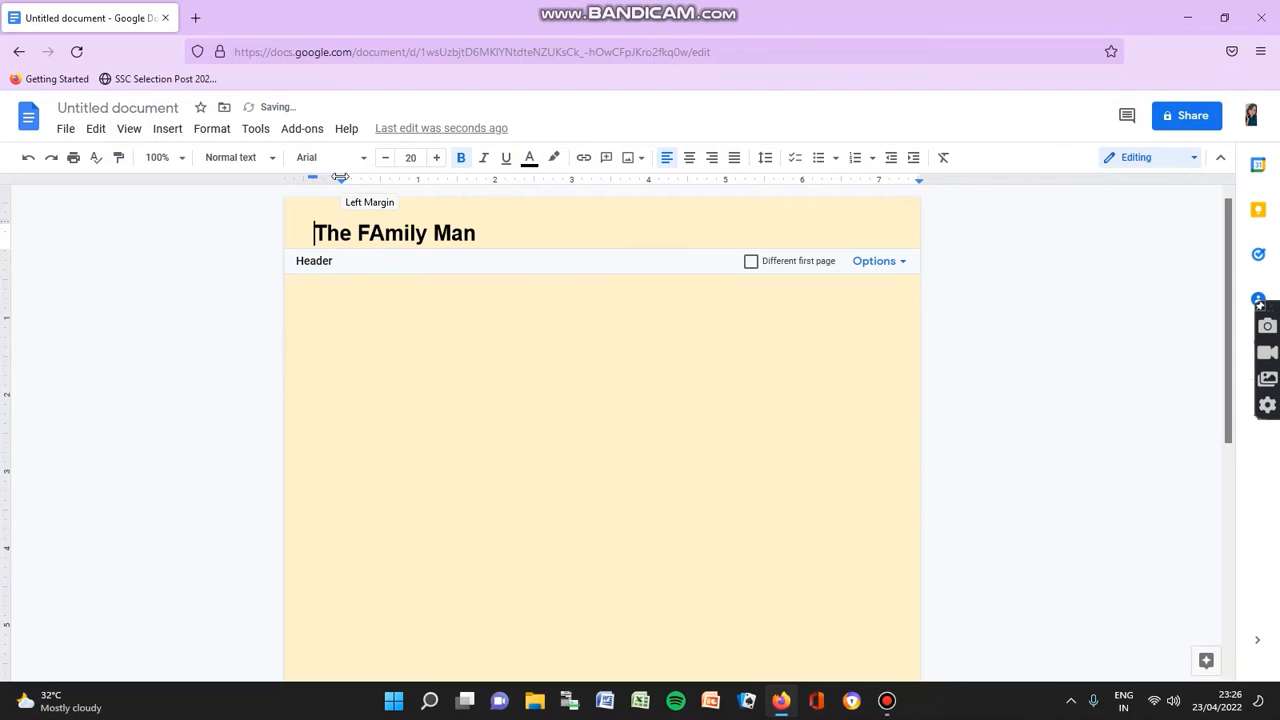
pyautogui.click(690, 160)
pyautogui.click(644, 384)
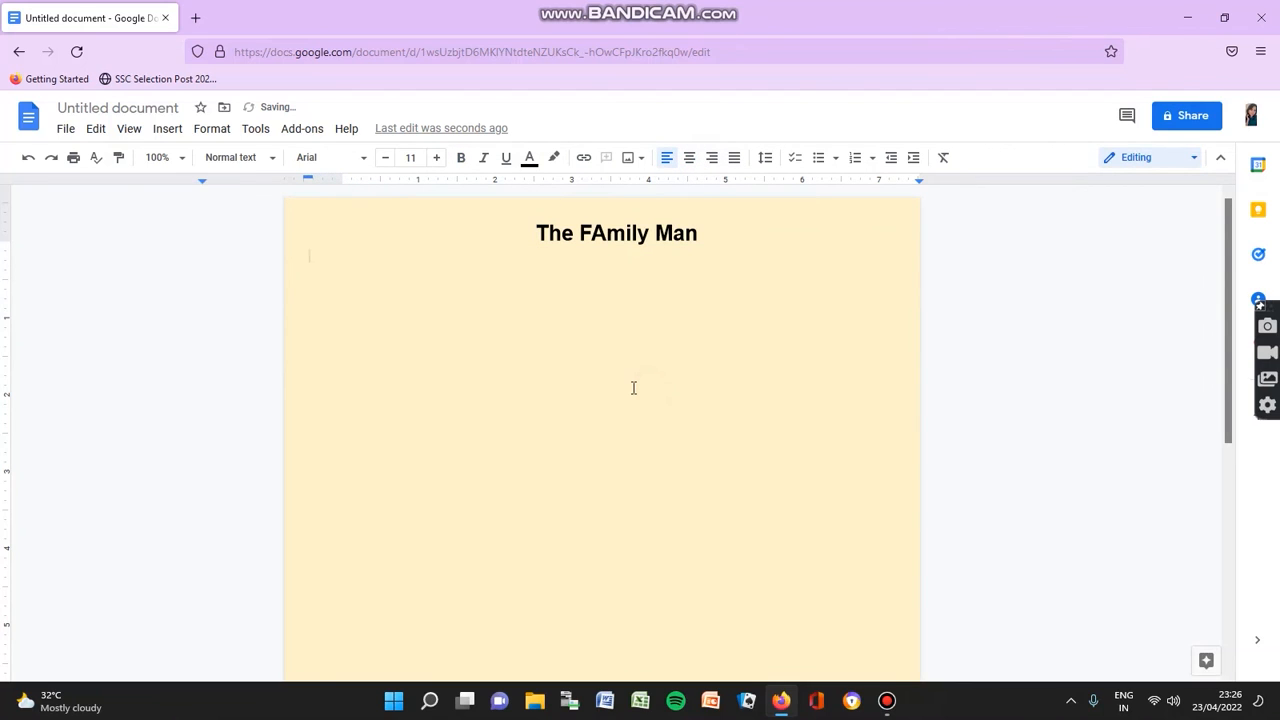
# Correct the header title's capitalization to read "The Family Man" and return to the document body
pyautogui.doubleClick(604, 236)
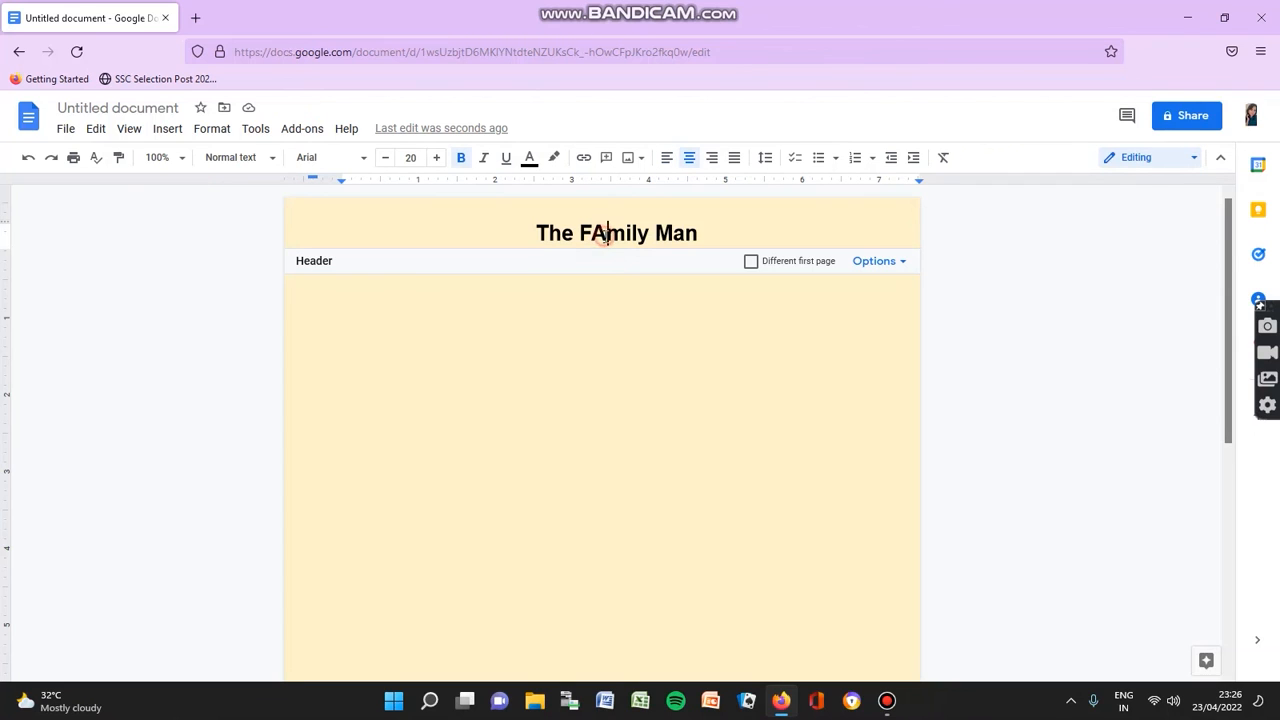
pyautogui.press('BackSpace')
pyautogui.write('a')
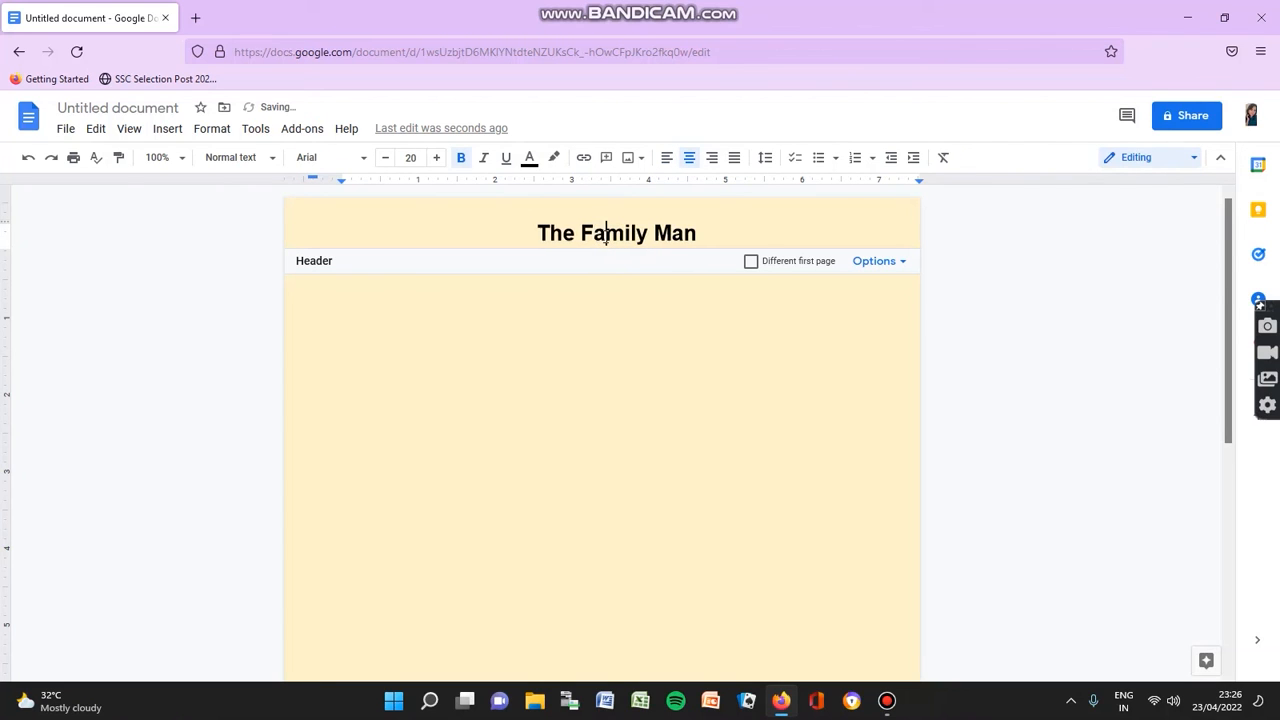
pyautogui.click(586, 356)
# Add a footer to the page
pyautogui.scroll(-5, 586, 356)
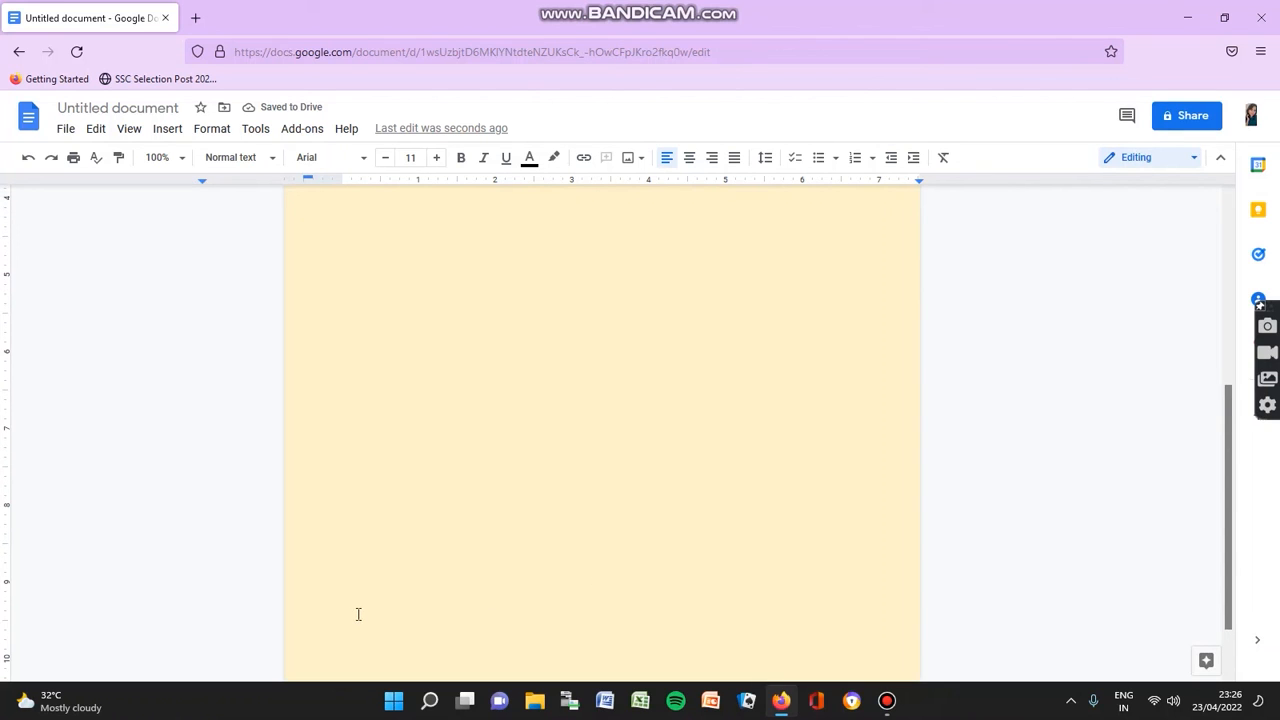
pyautogui.scroll(3, 586, 517)
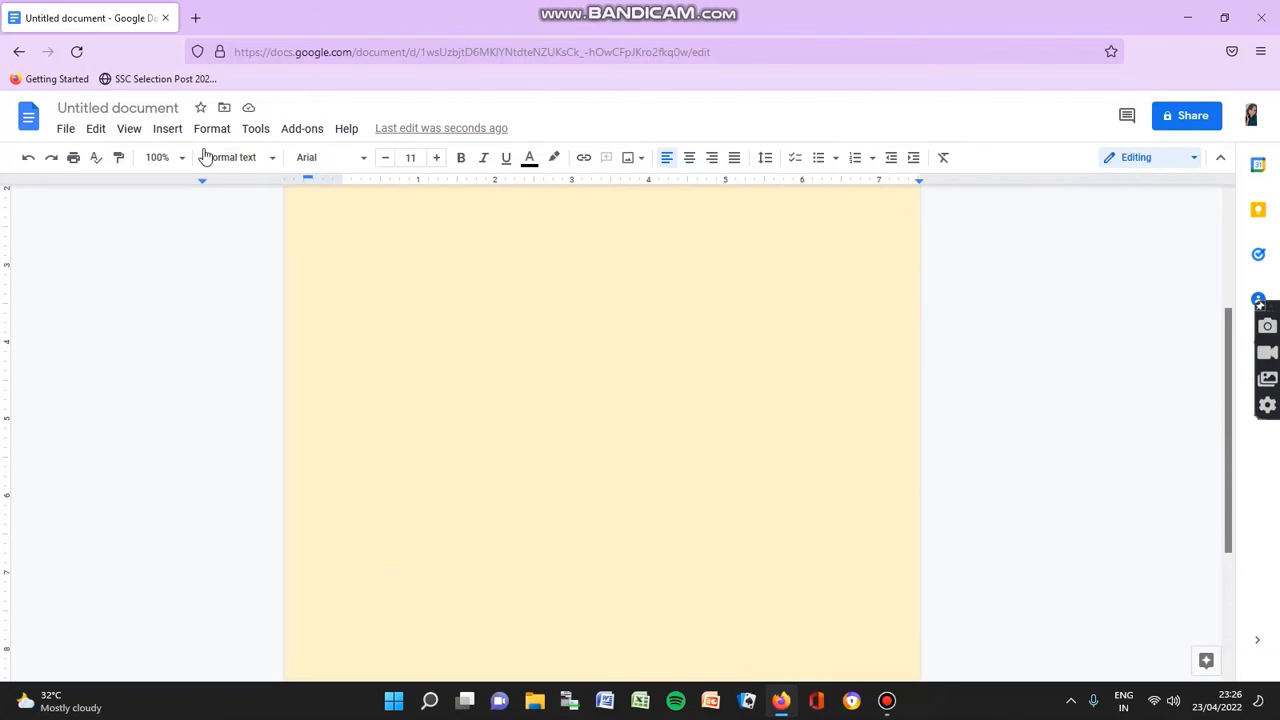
pyautogui.click(167, 129)
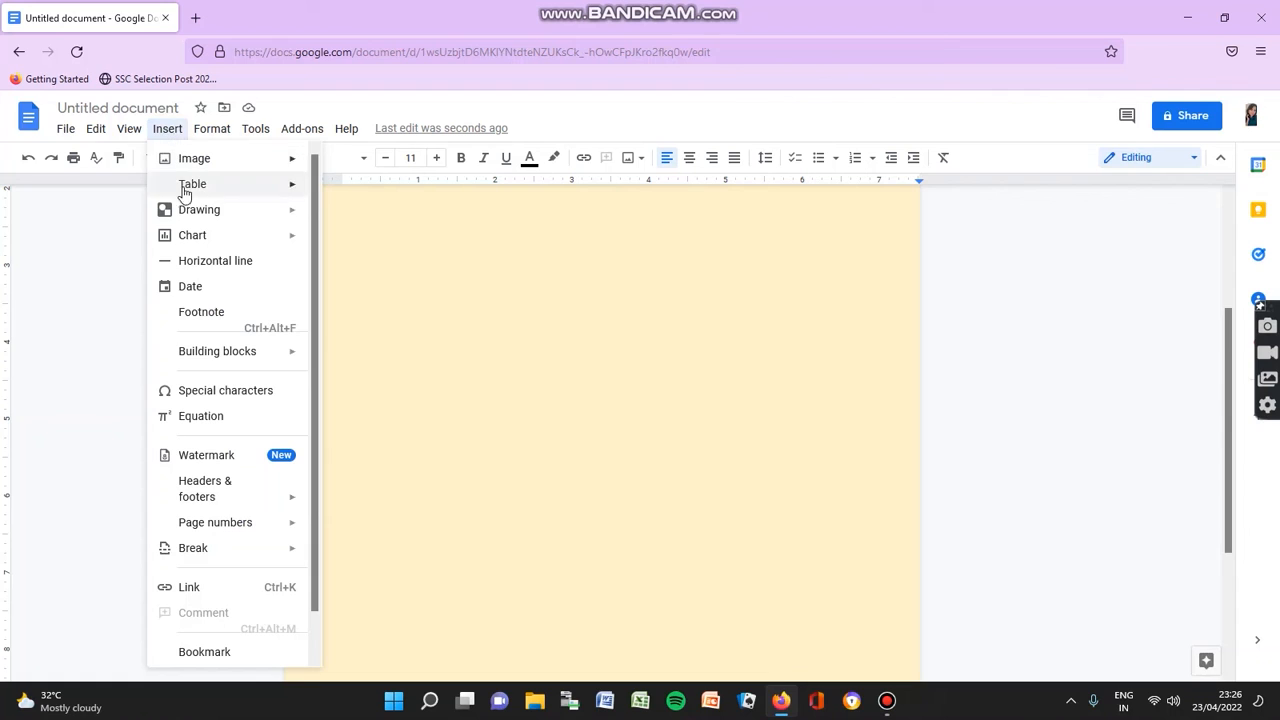
pyautogui.moveTo(256, 510)
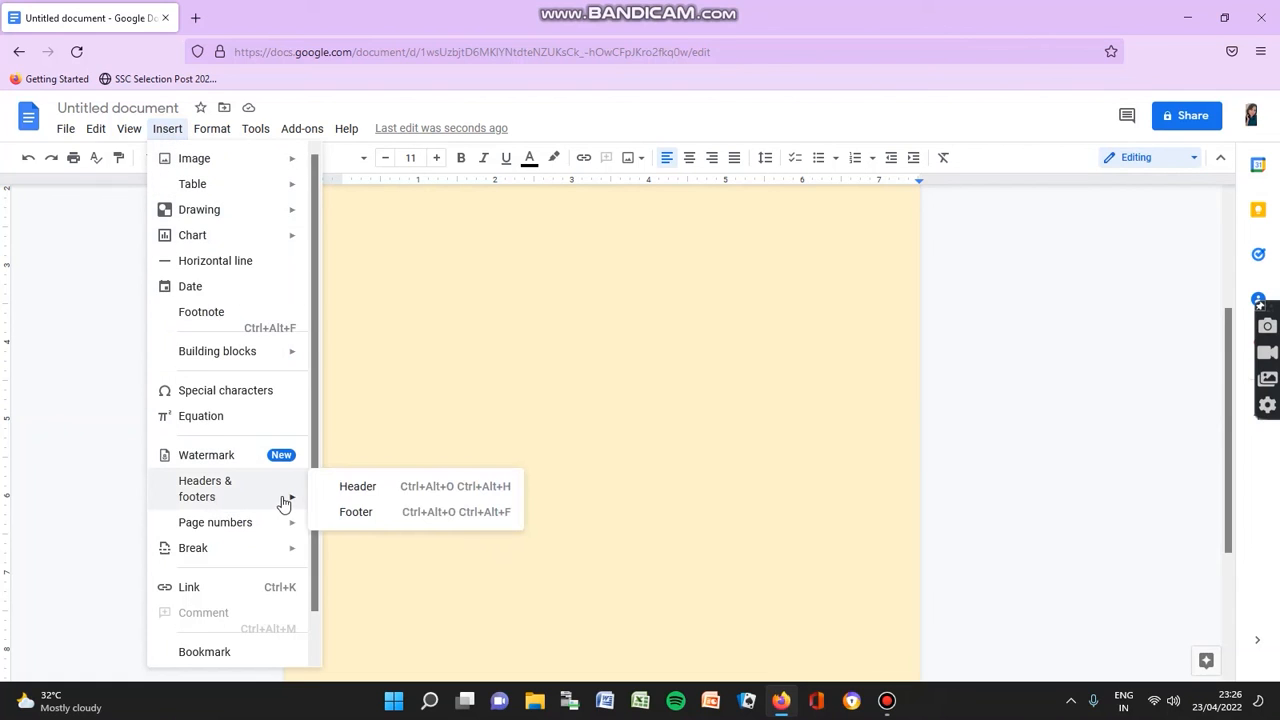
pyautogui.click(354, 514)
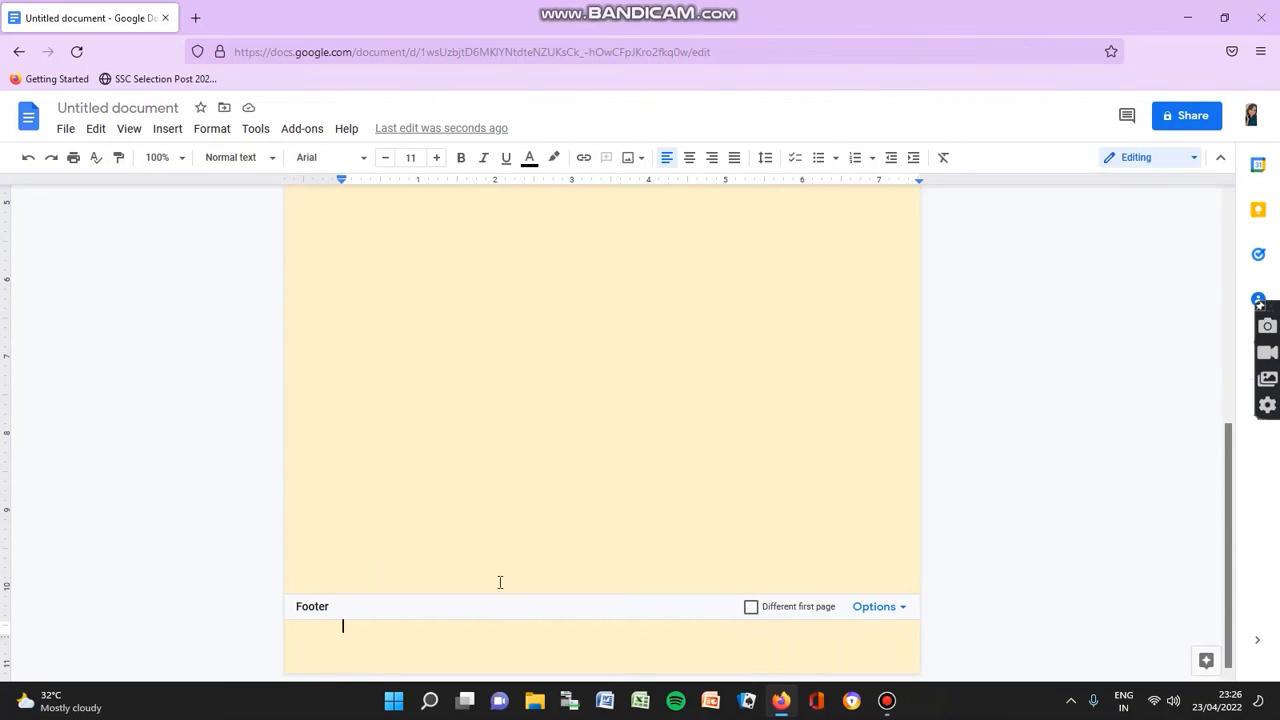
# Look over the whole page from the header title down to the footer area and back
pyautogui.scroll(10, 500, 582)
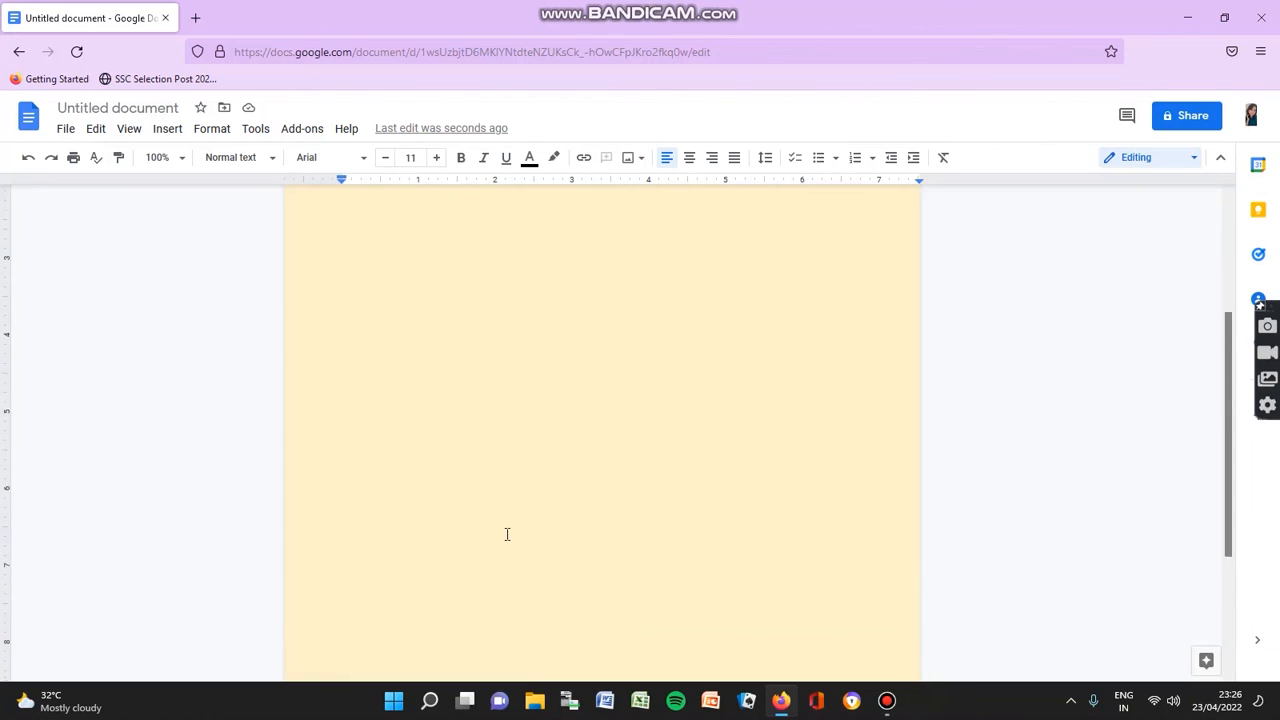
pyautogui.click(371, 233)
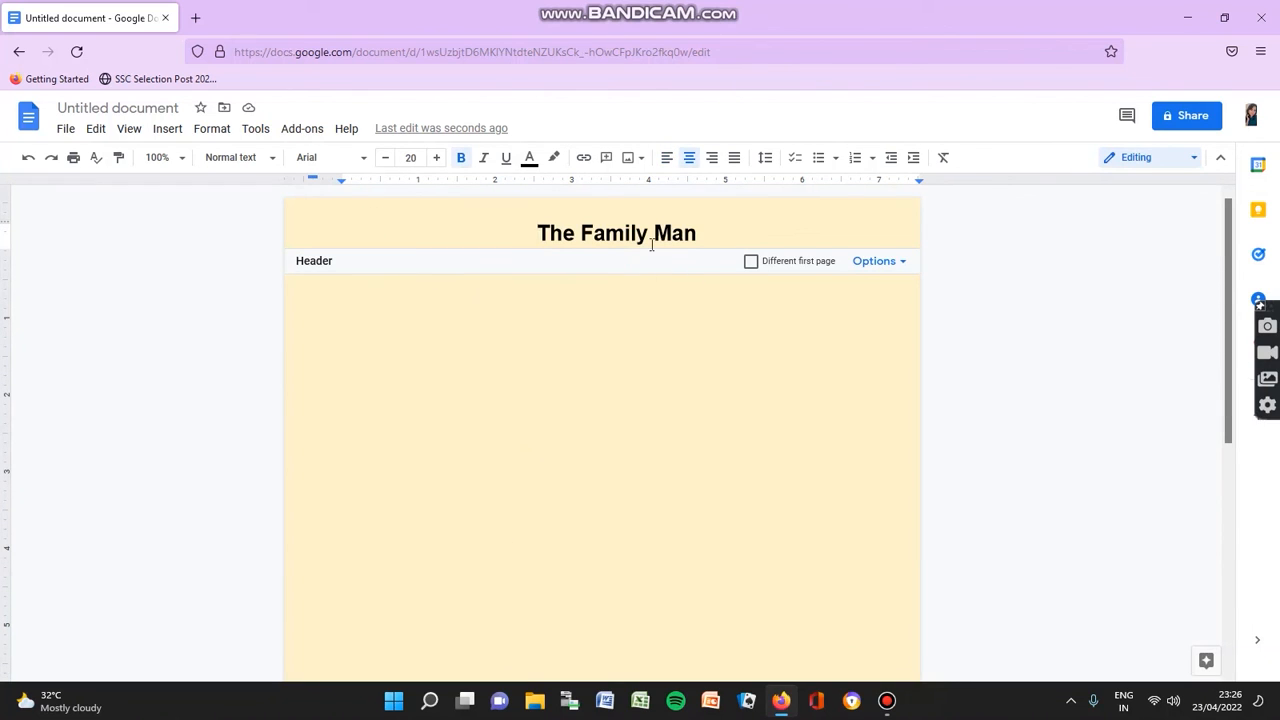
pyautogui.scroll(-5, 646, 240)
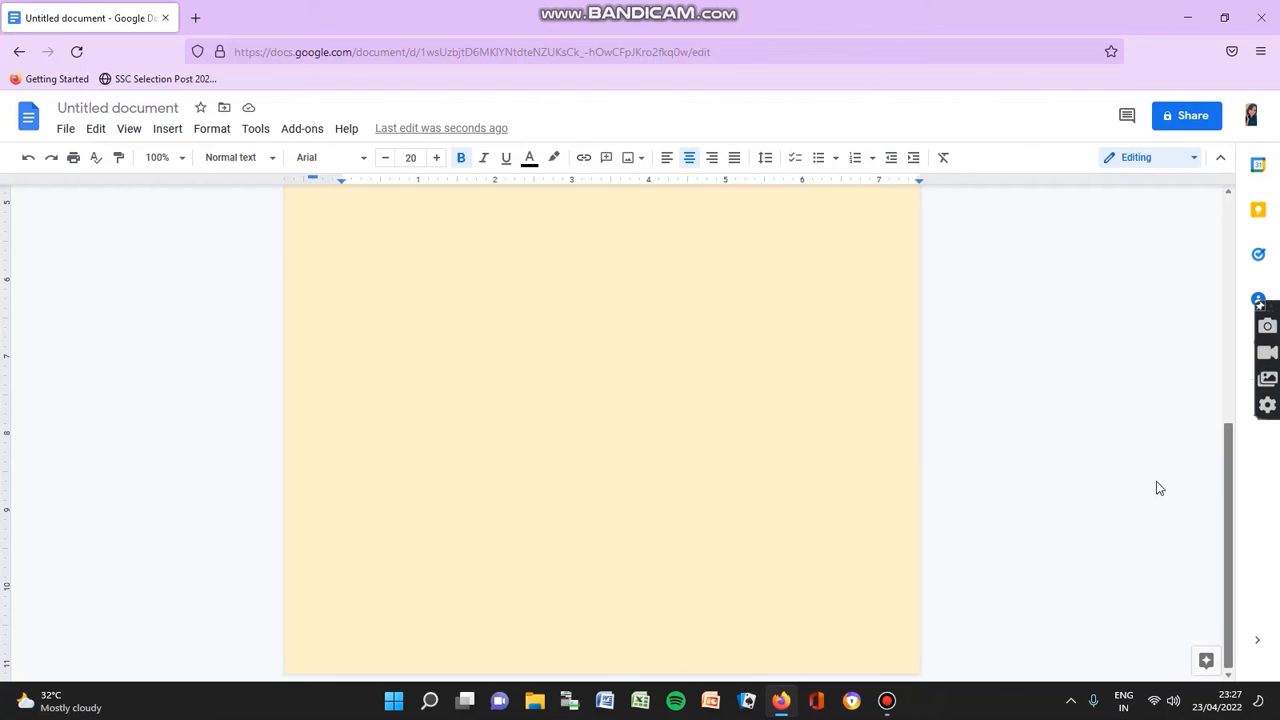
pyautogui.scroll(5, 711, 498)
pyautogui.scroll(-4, 712, 490)
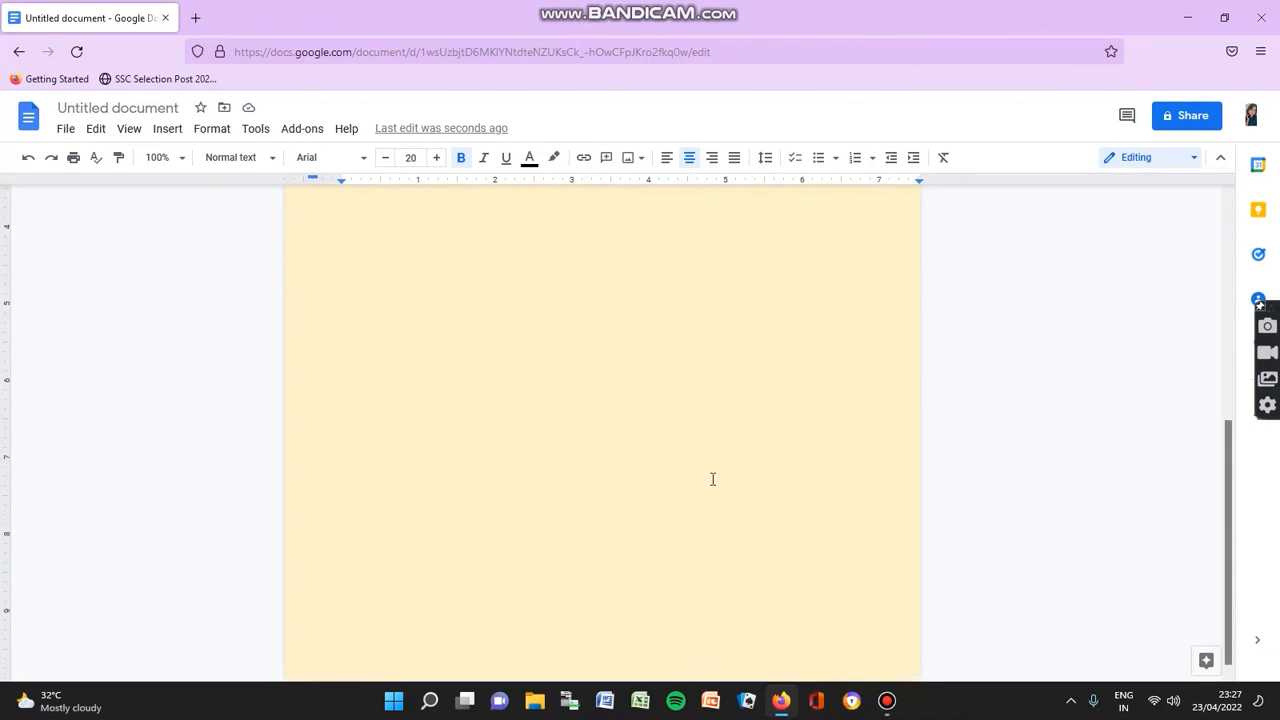
pyautogui.scroll(-2, 713, 479)
pyautogui.scroll(10, 713, 479)
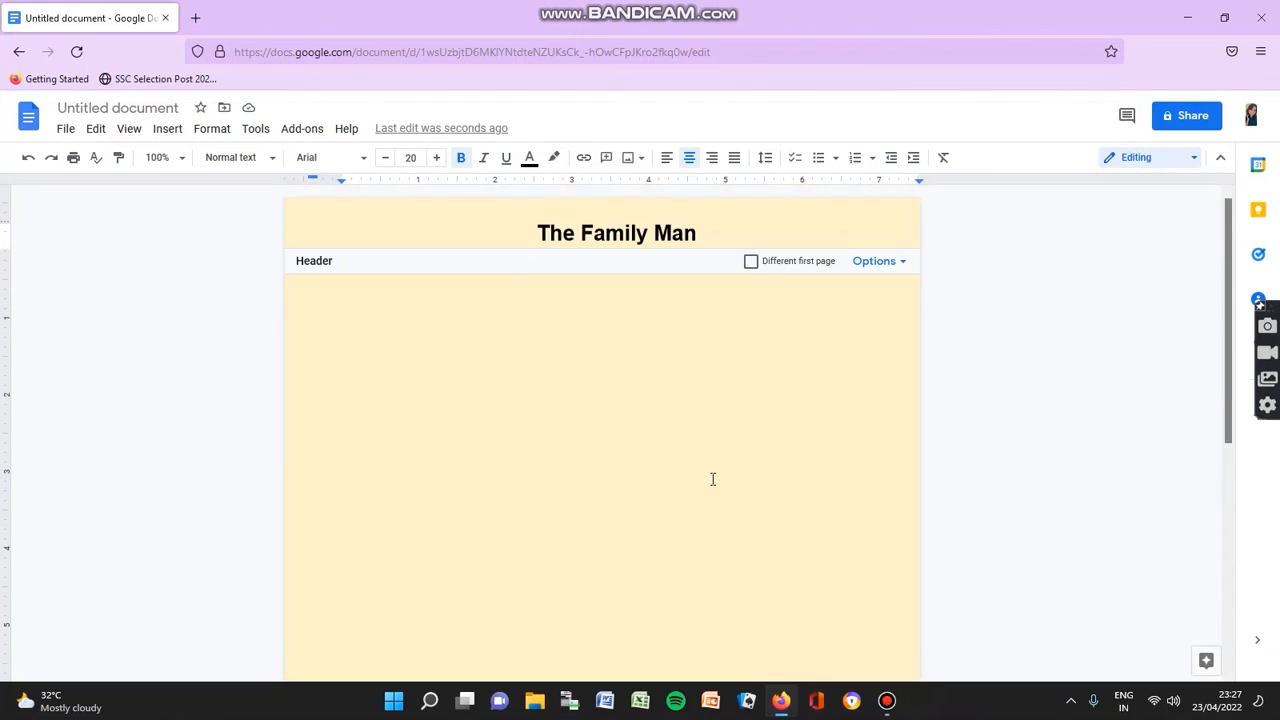
pyautogui.click(181, 137)
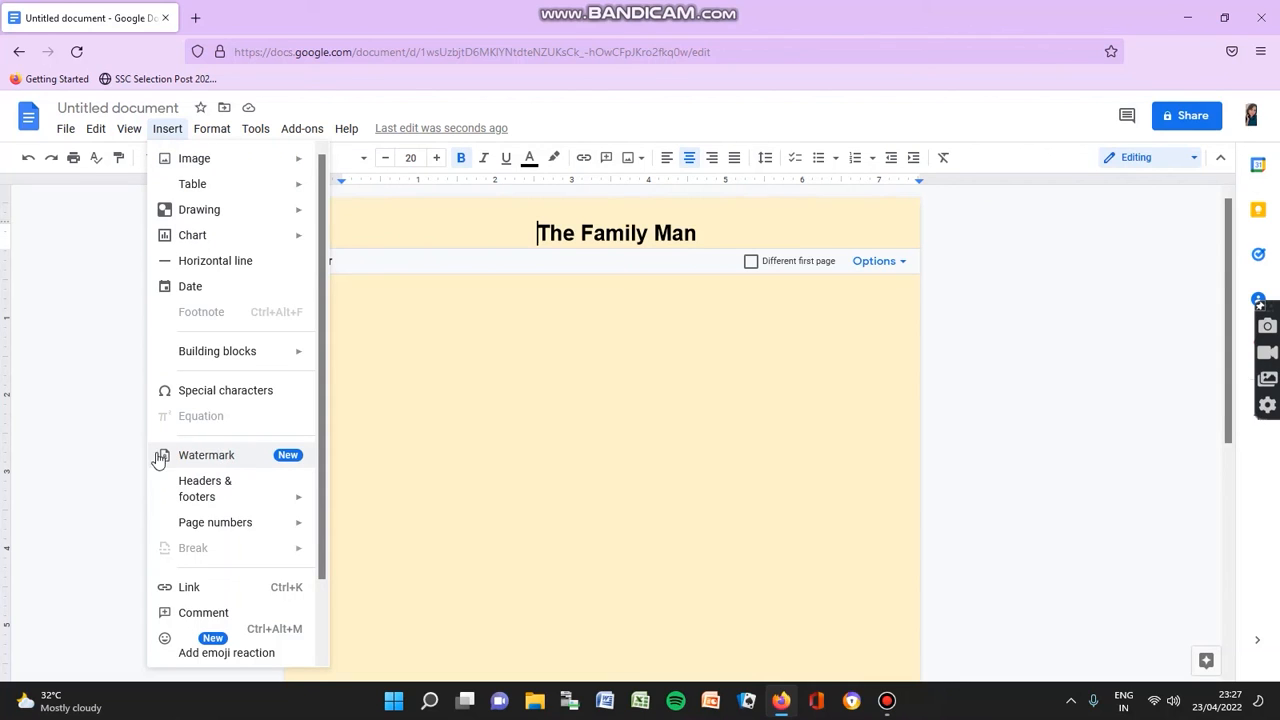
pyautogui.moveTo(197, 483)
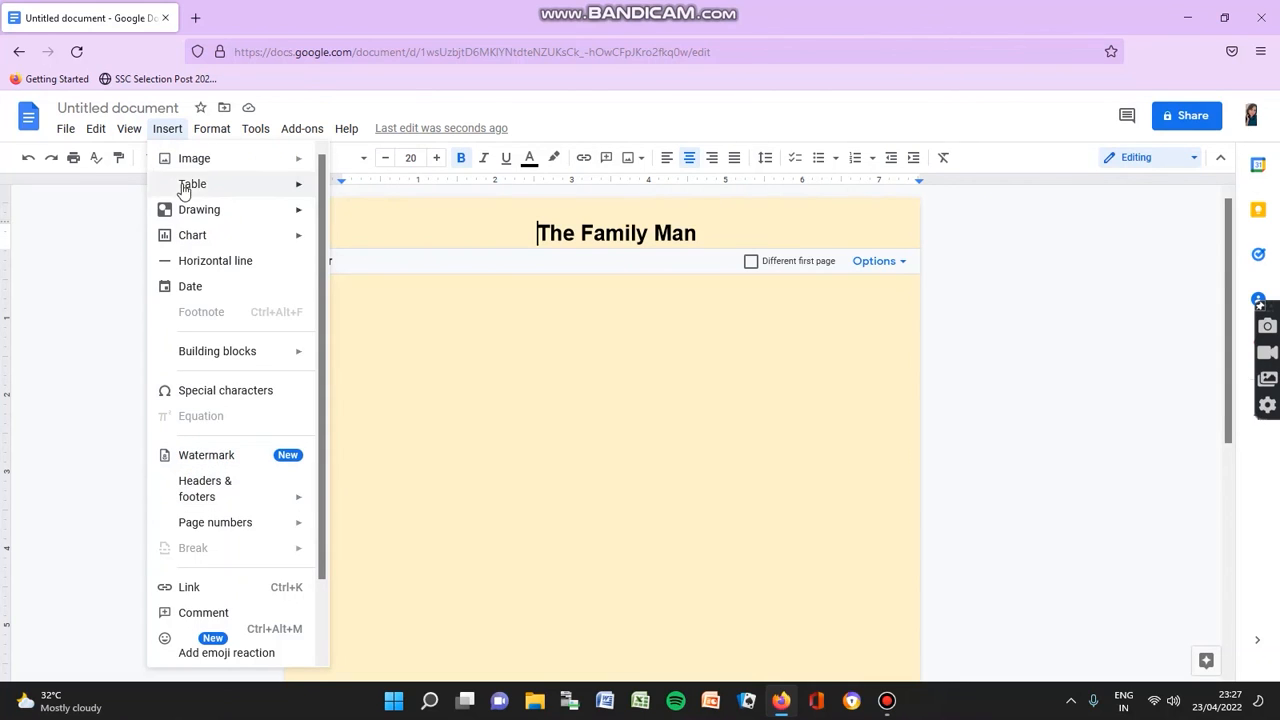
pyautogui.moveTo(202, 165)
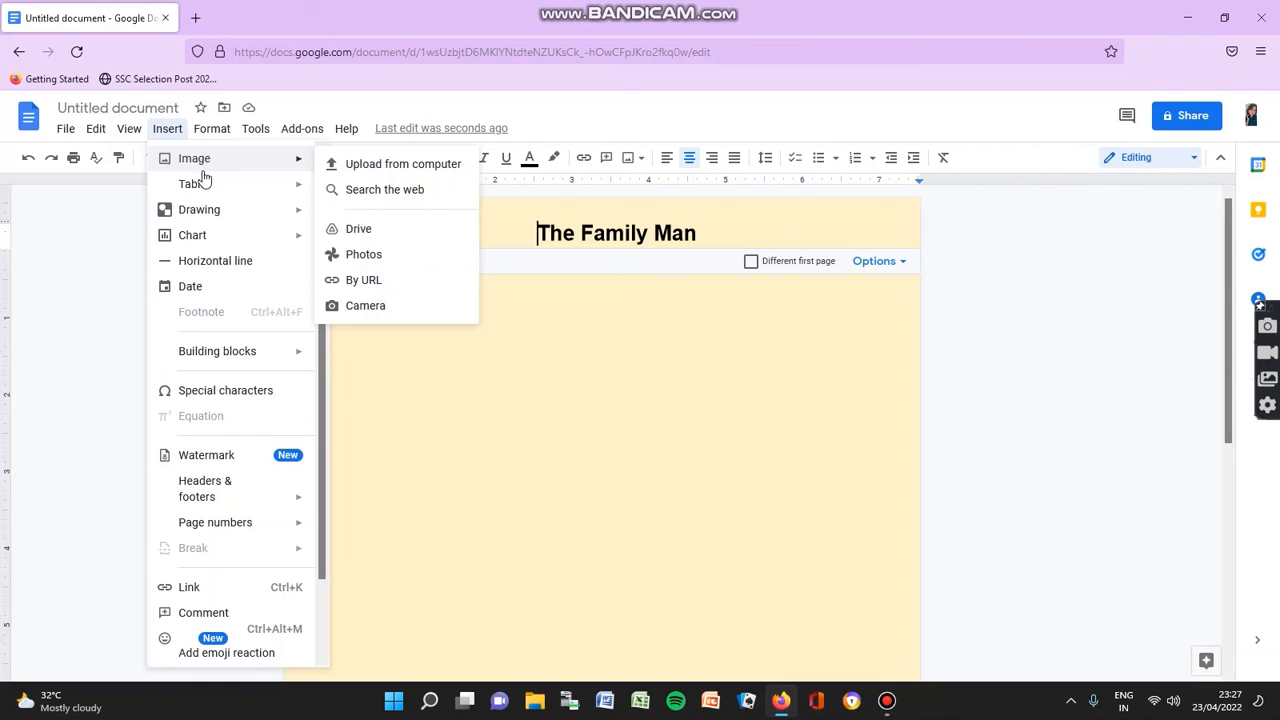
pyautogui.click(520, 360)
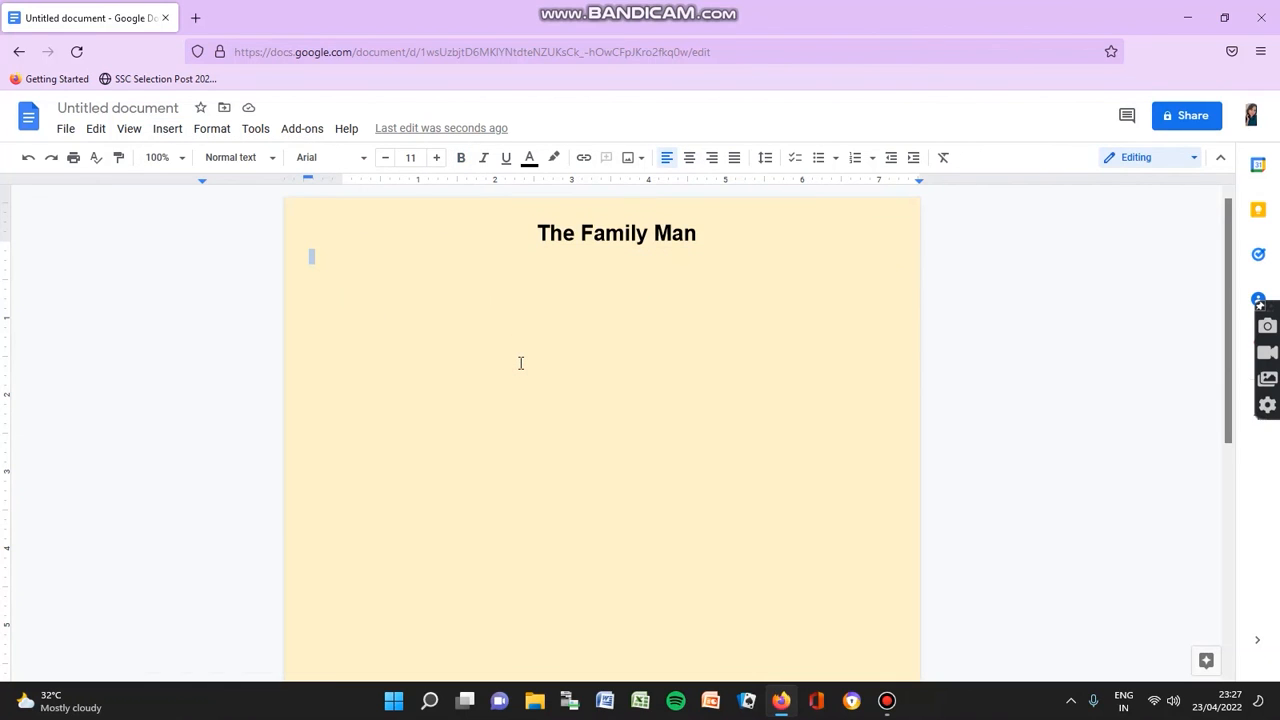